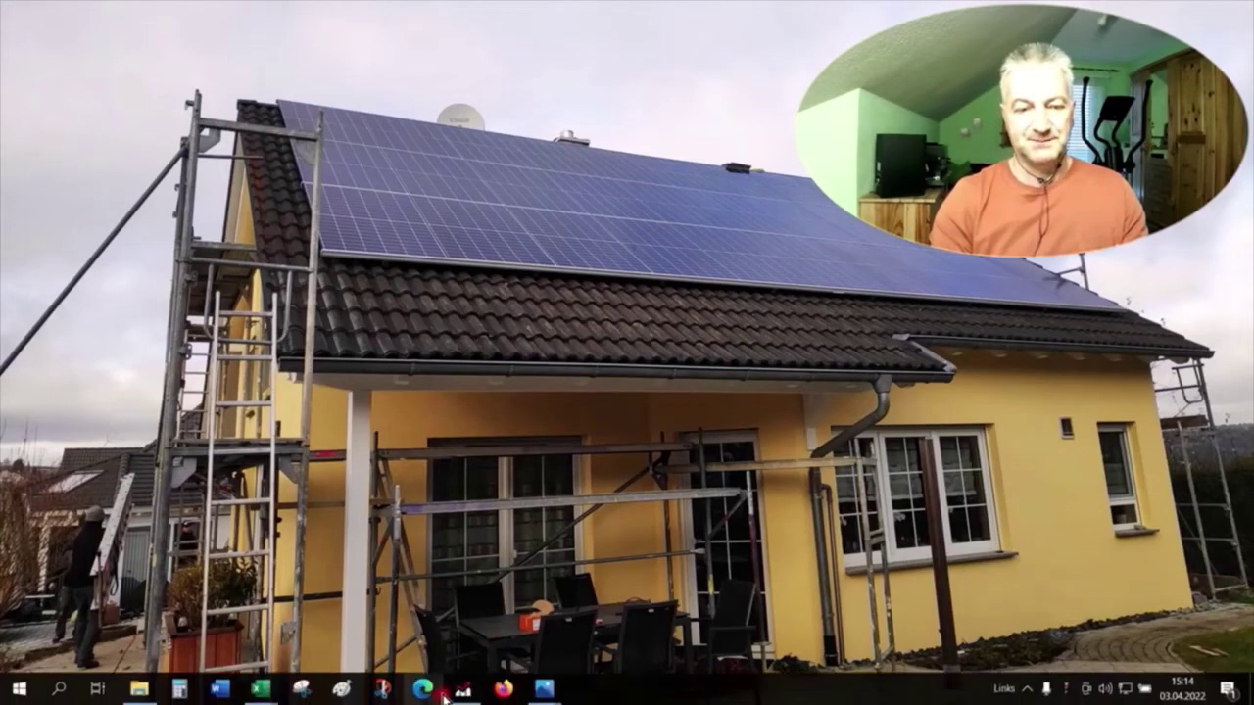
Bring up the AuswertungPV2022.xlsx workbook and show its March sheet
mouse_move(257, 691)
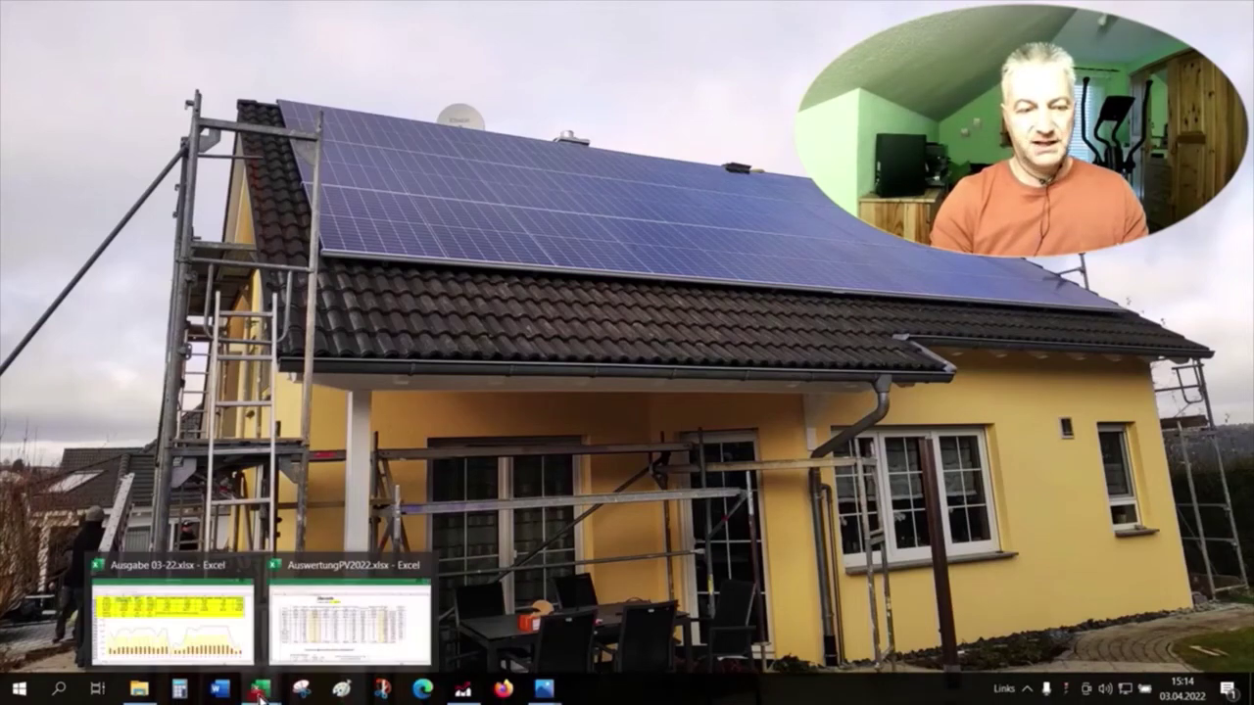
left_click(296, 638)
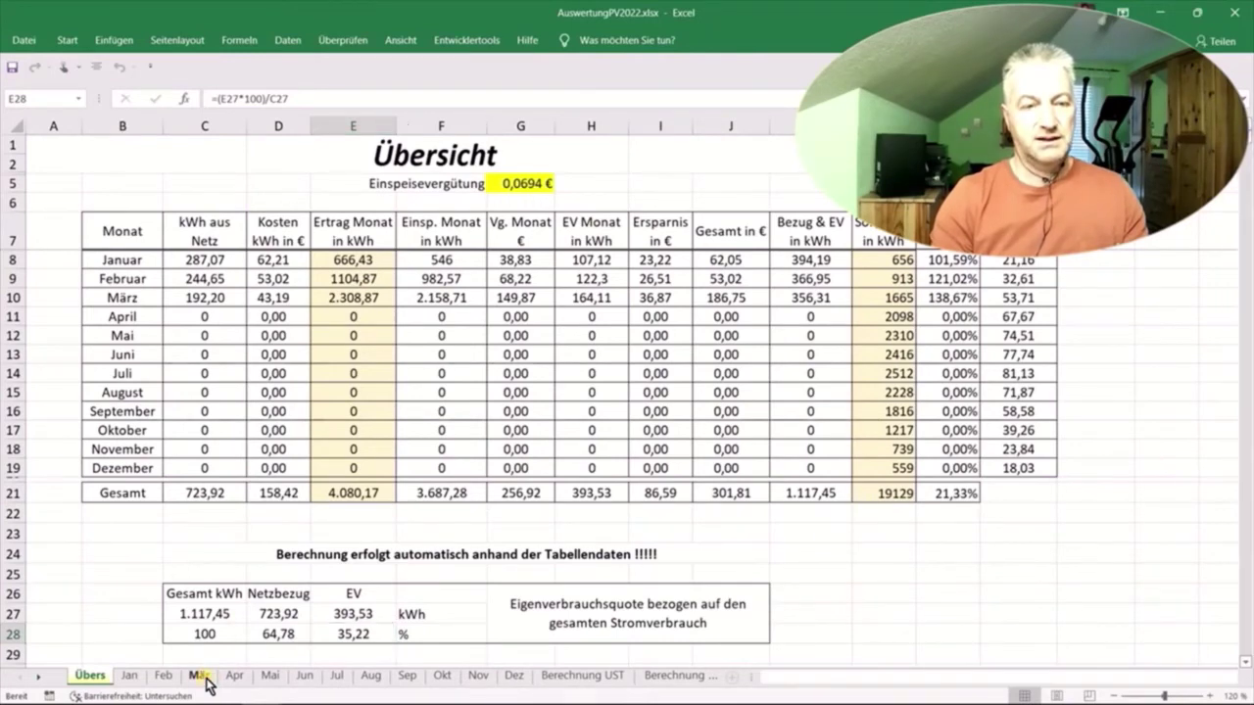
left_click(201, 678)
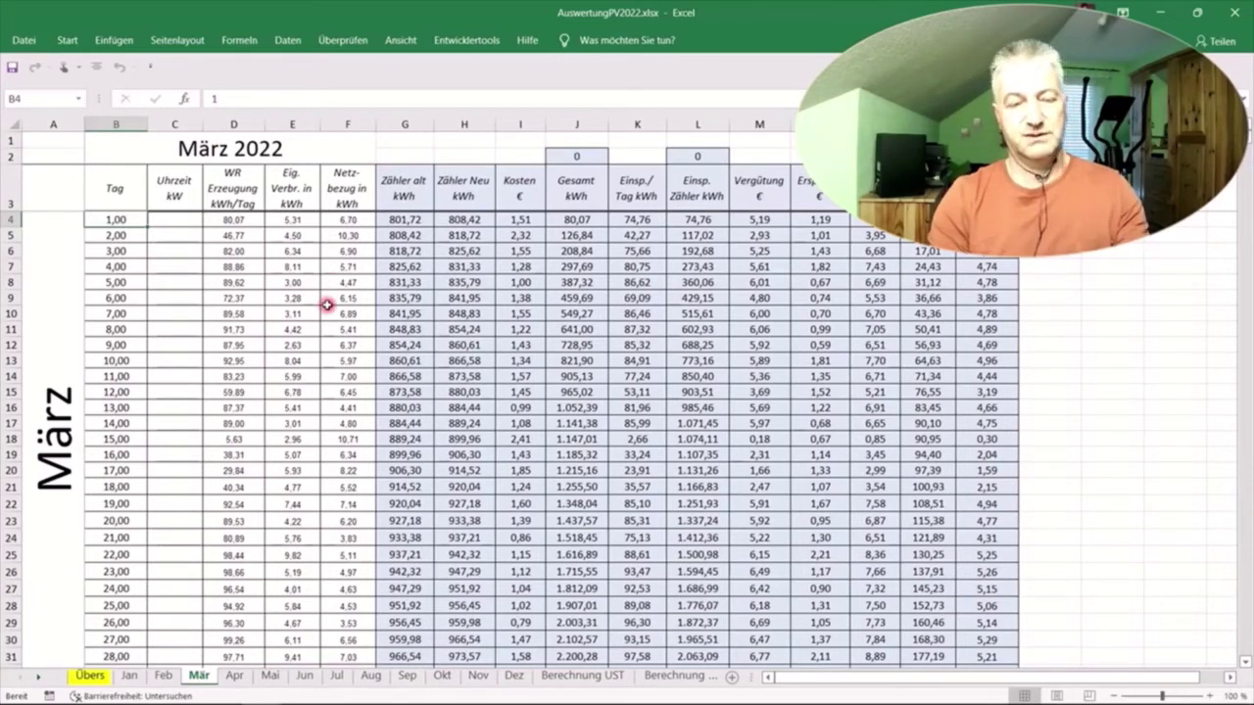
Switch to Ausgabe 03-22.xlsx and examine the March production chart and the daily yield table above it
key("alt+Tab")
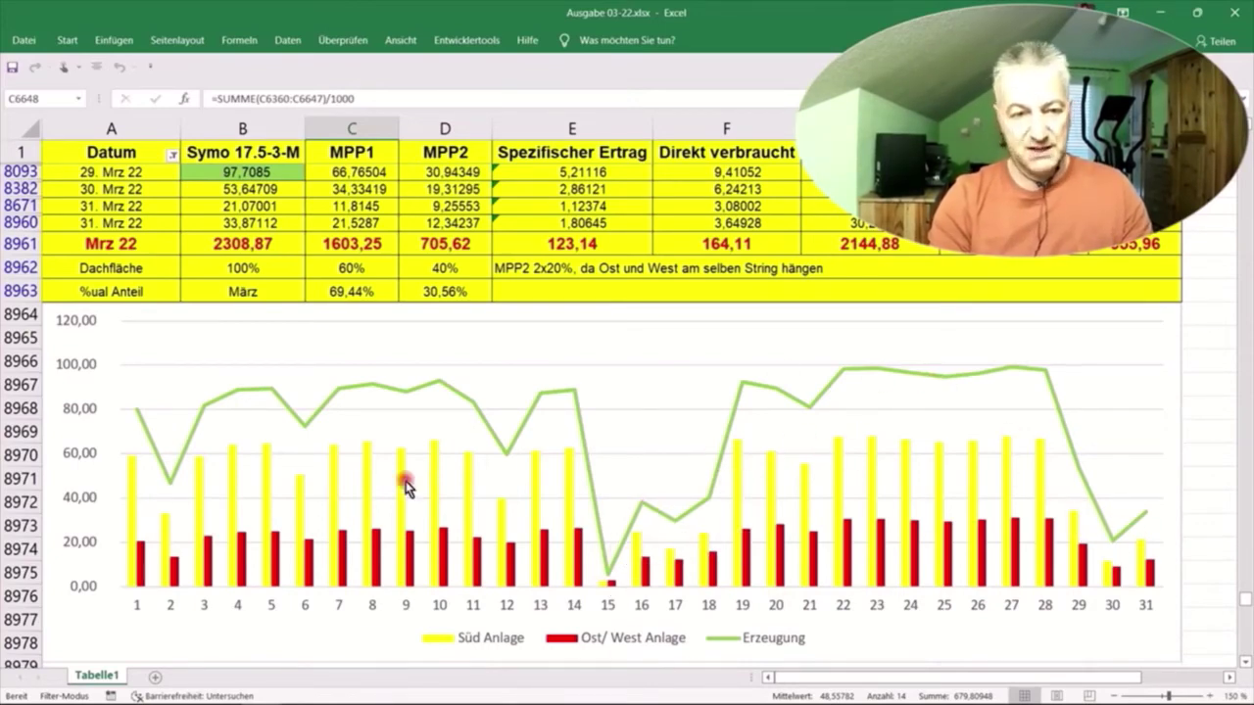
mouse_move(325, 413)
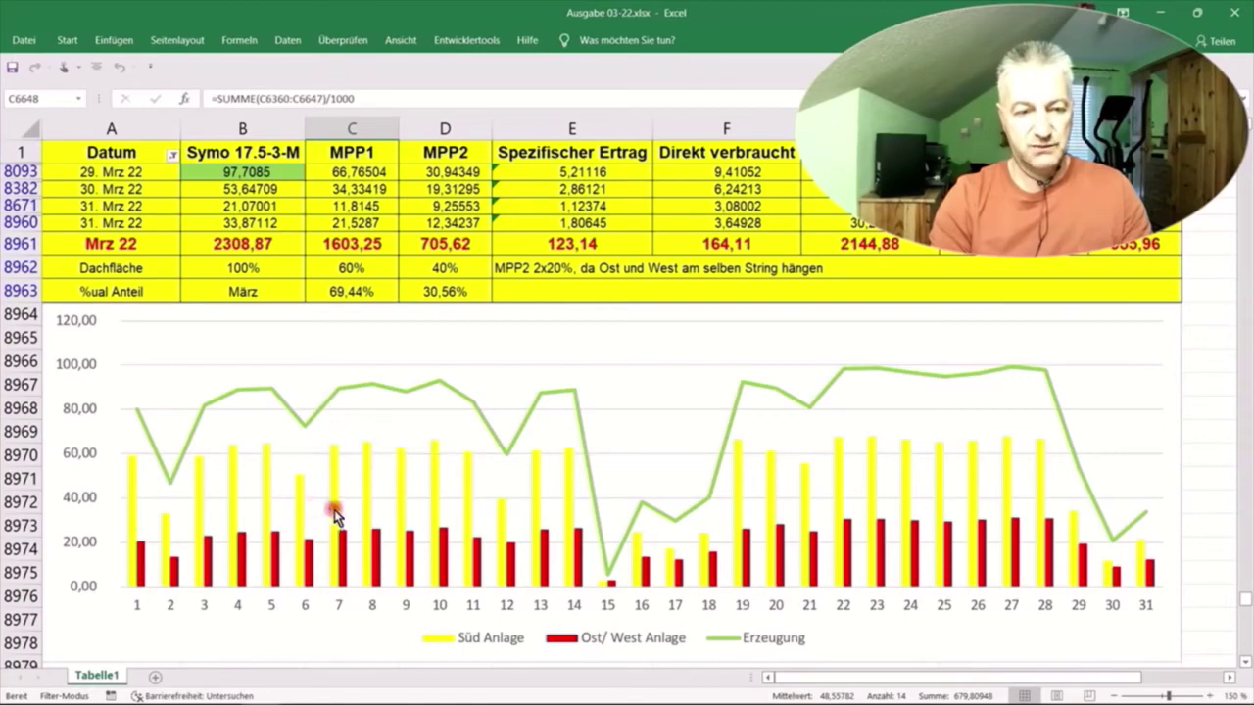
mouse_move(345, 565)
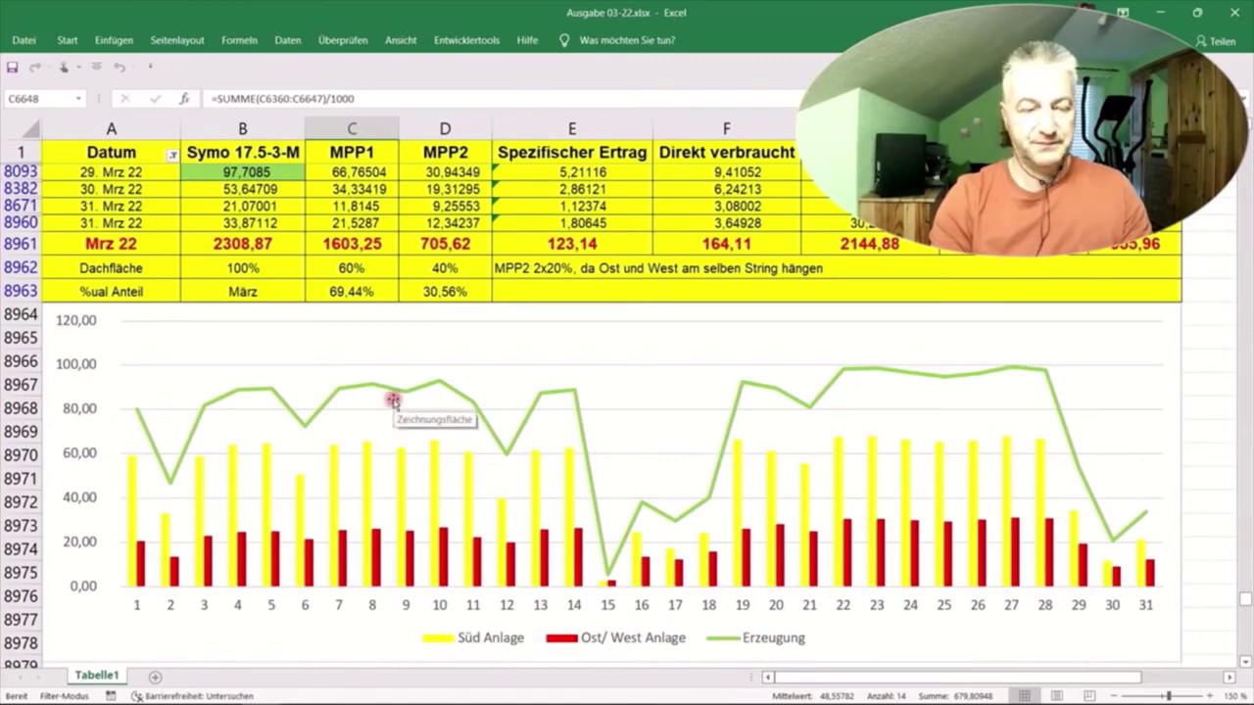
scroll(326, 272, "up", 1)
scroll(326, 271, "up", 6)
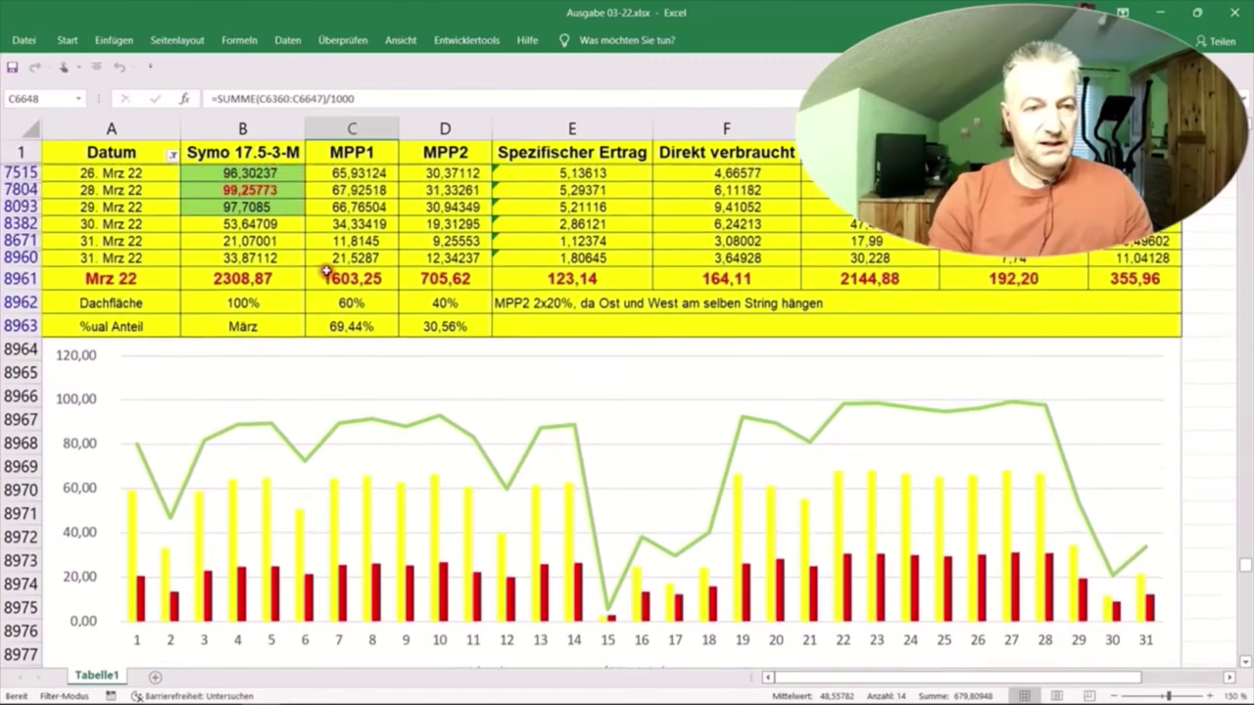
scroll(326, 271, "up", 3)
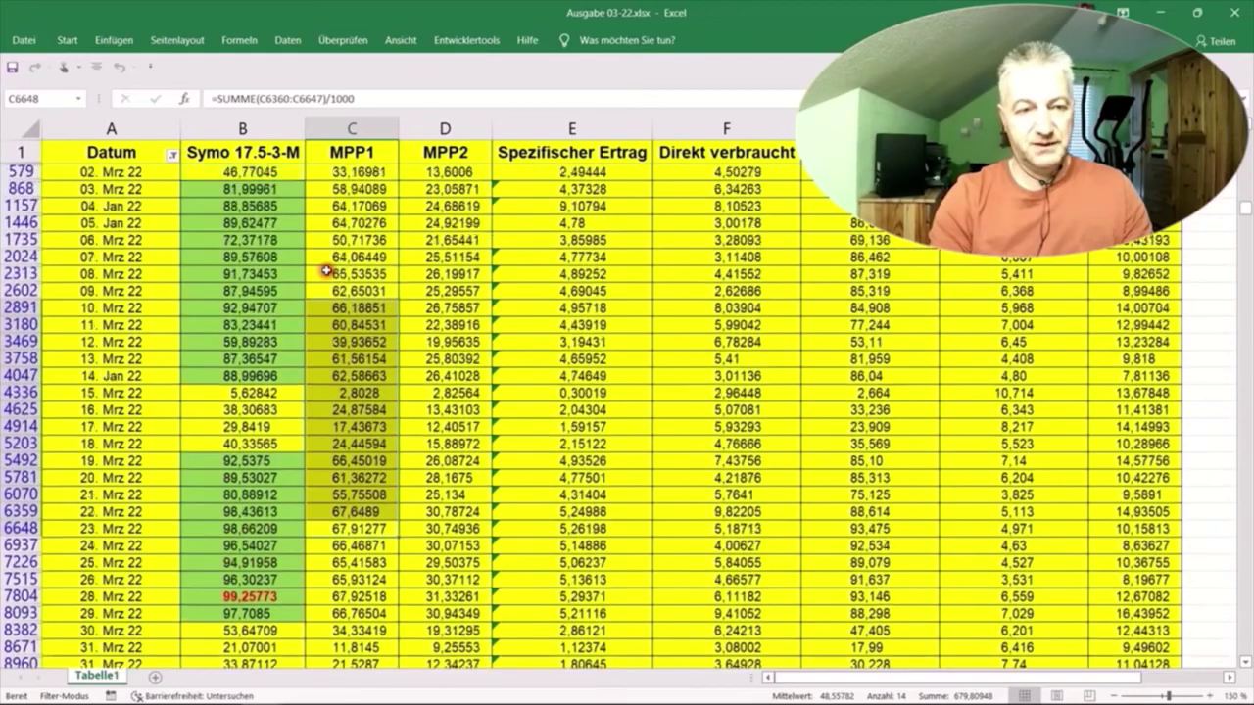
Review the daily Symo 17.5-3-M yields from the start to the end of March
left_click(266, 227)
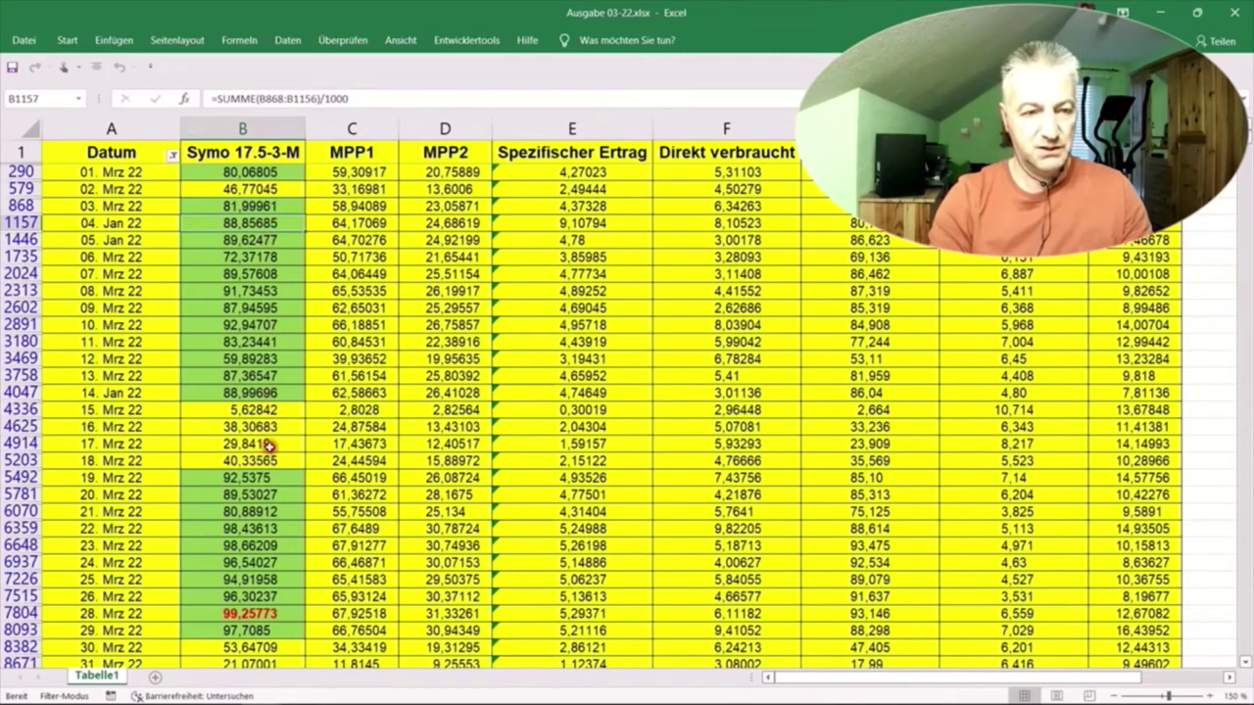
scroll(268, 446, "down", 2)
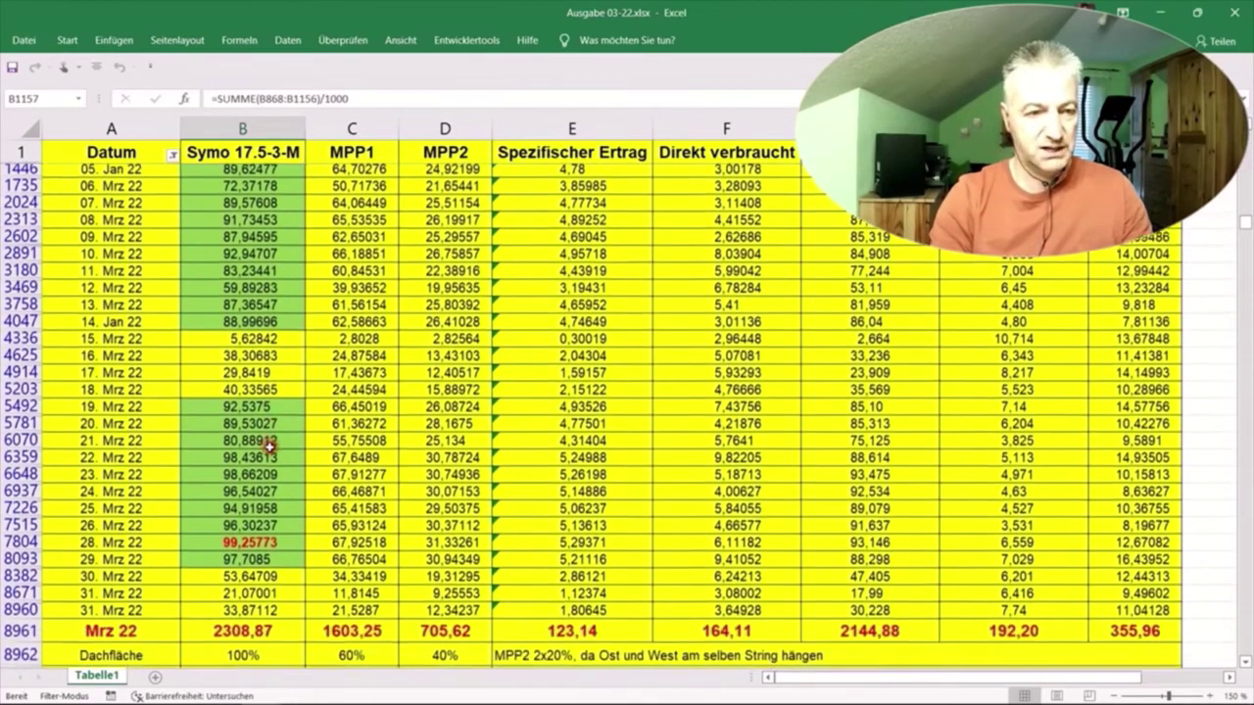
scroll(268, 446, "down", 1)
scroll(268, 445, "down", 1)
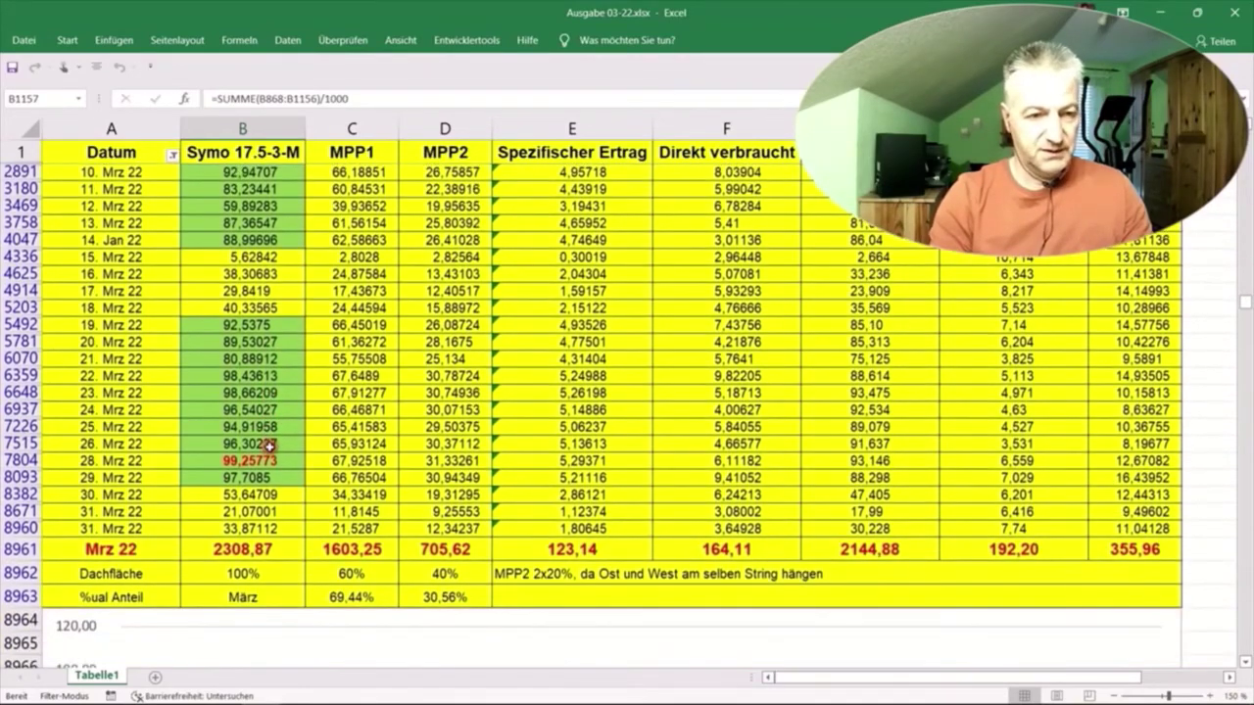
scroll(268, 446, "up", 3)
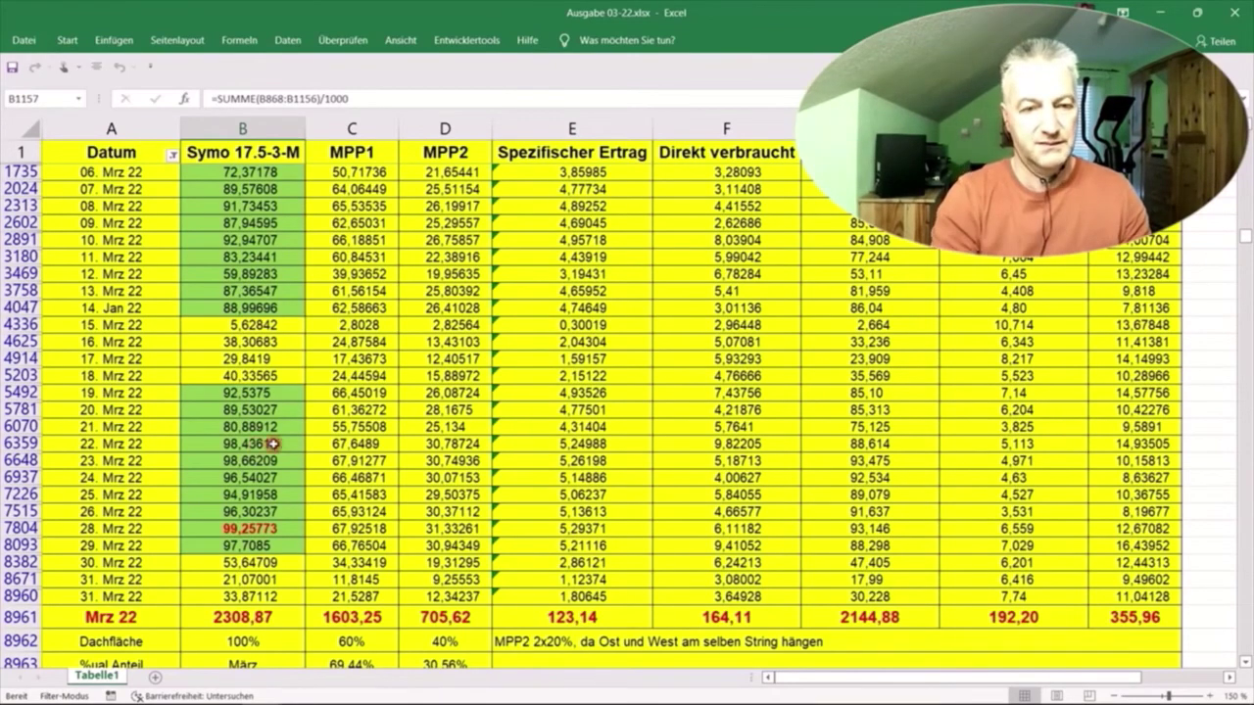
scroll(274, 437, "down", 1)
scroll(278, 437, "down", 2)
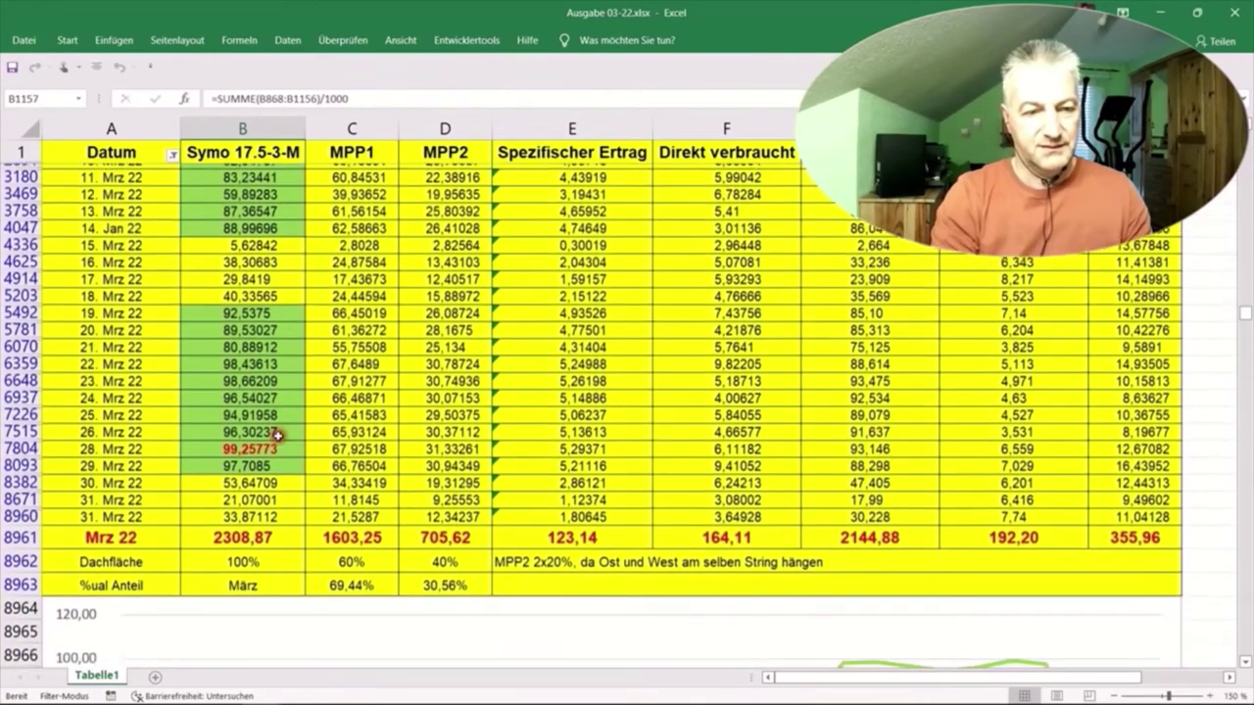
Select the 28 March inverter yield and review the monthly totals and percentage share rows below the daily data
left_click(260, 428)
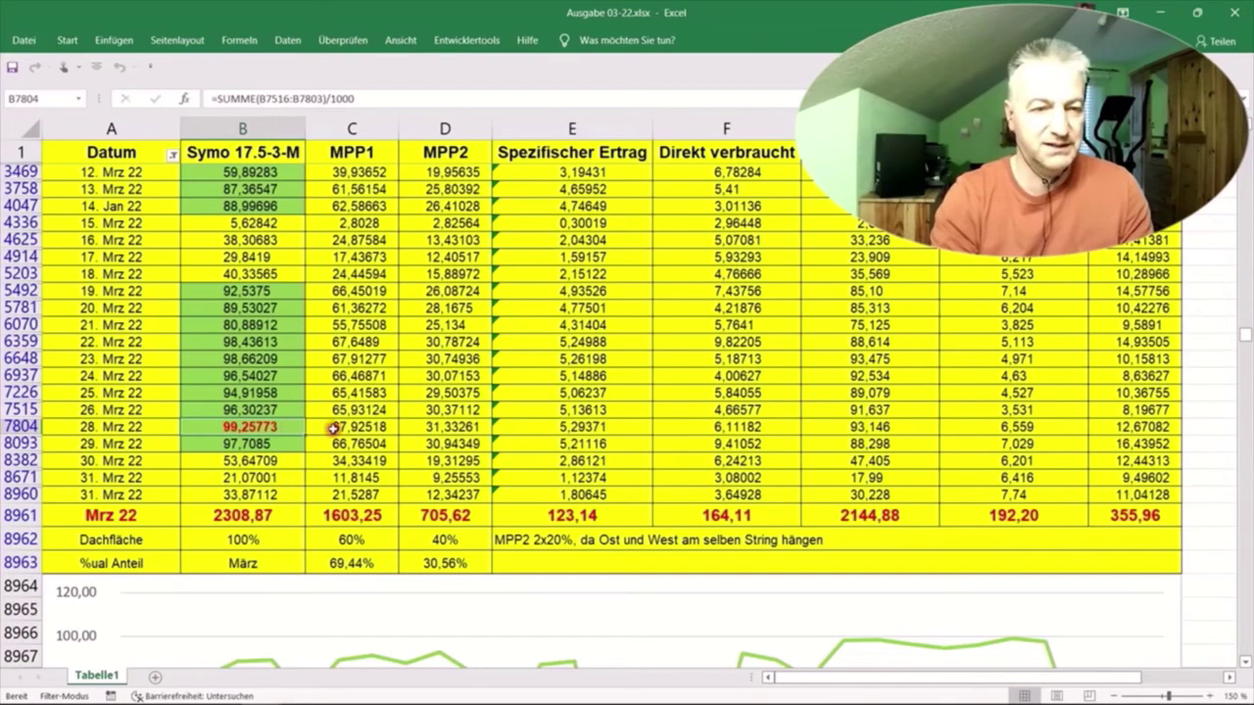
scroll(375, 477, "down", 1)
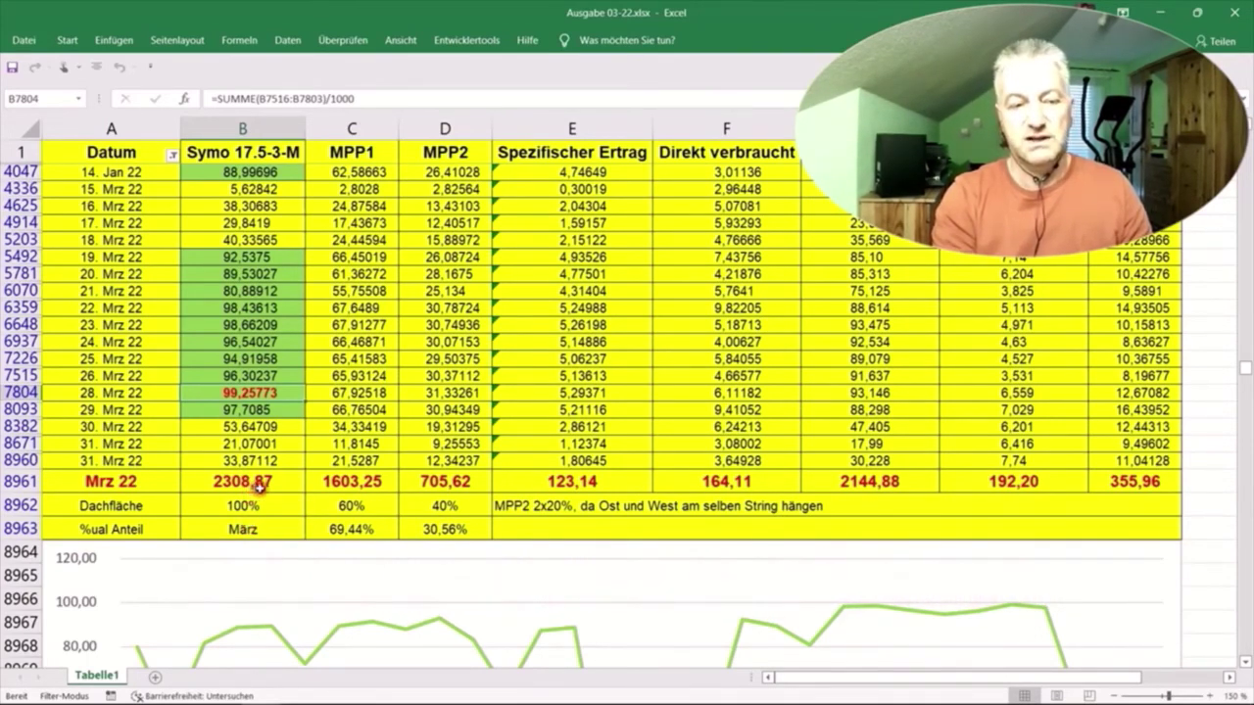
scroll(258, 487, "down", 1)
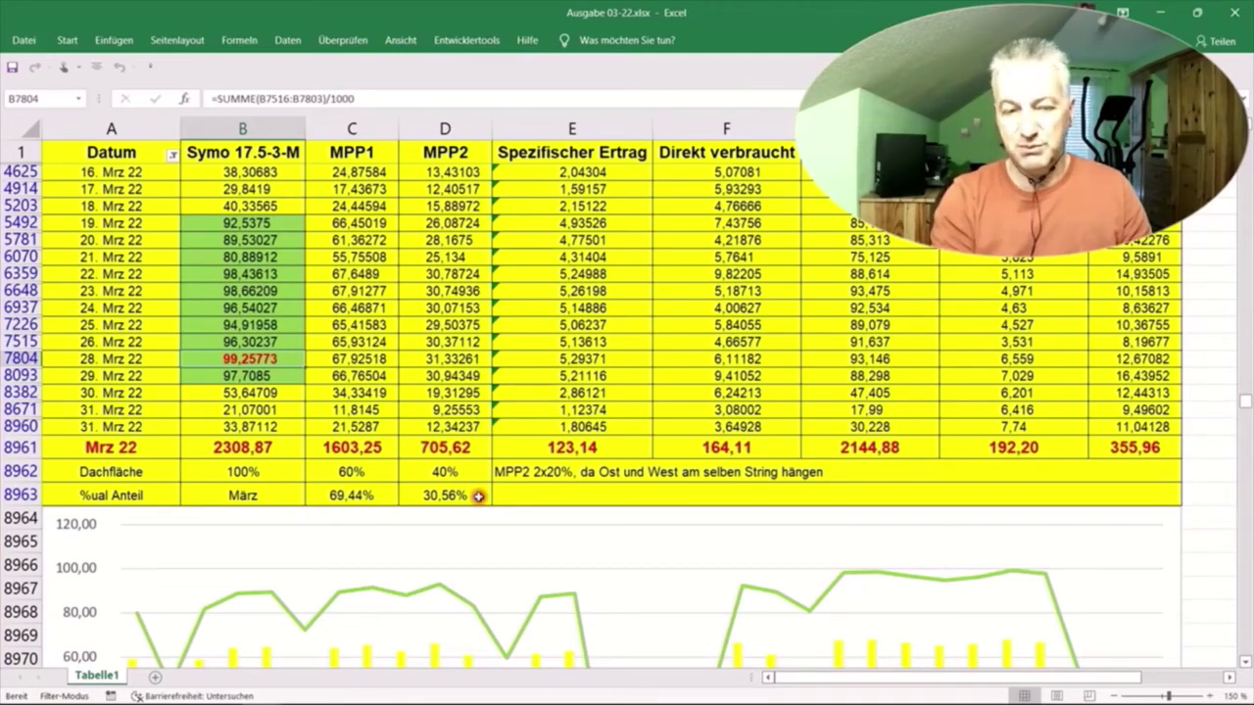
Move the production chart down to uncover the February and January comparison rows, 8964 and 8965
left_click(52, 510)
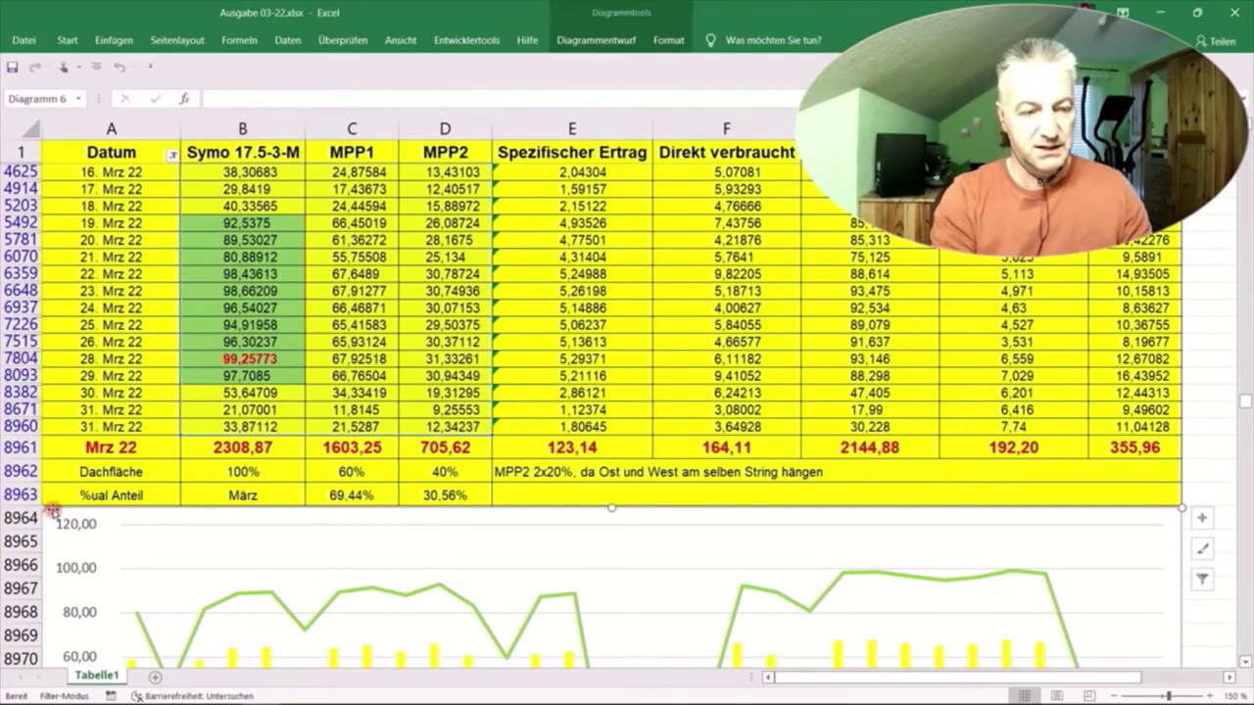
left_click_drag(52, 510, 53, 537)
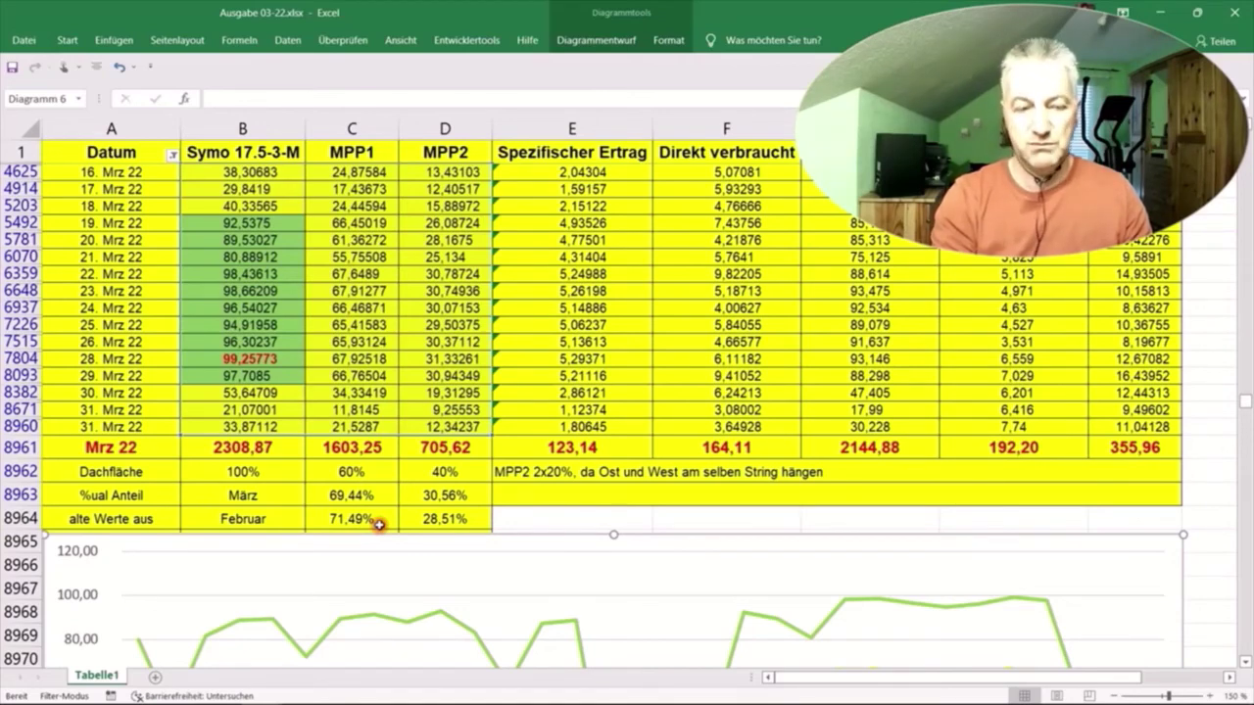
left_click(57, 536)
left_click_drag(56, 537, 57, 561)
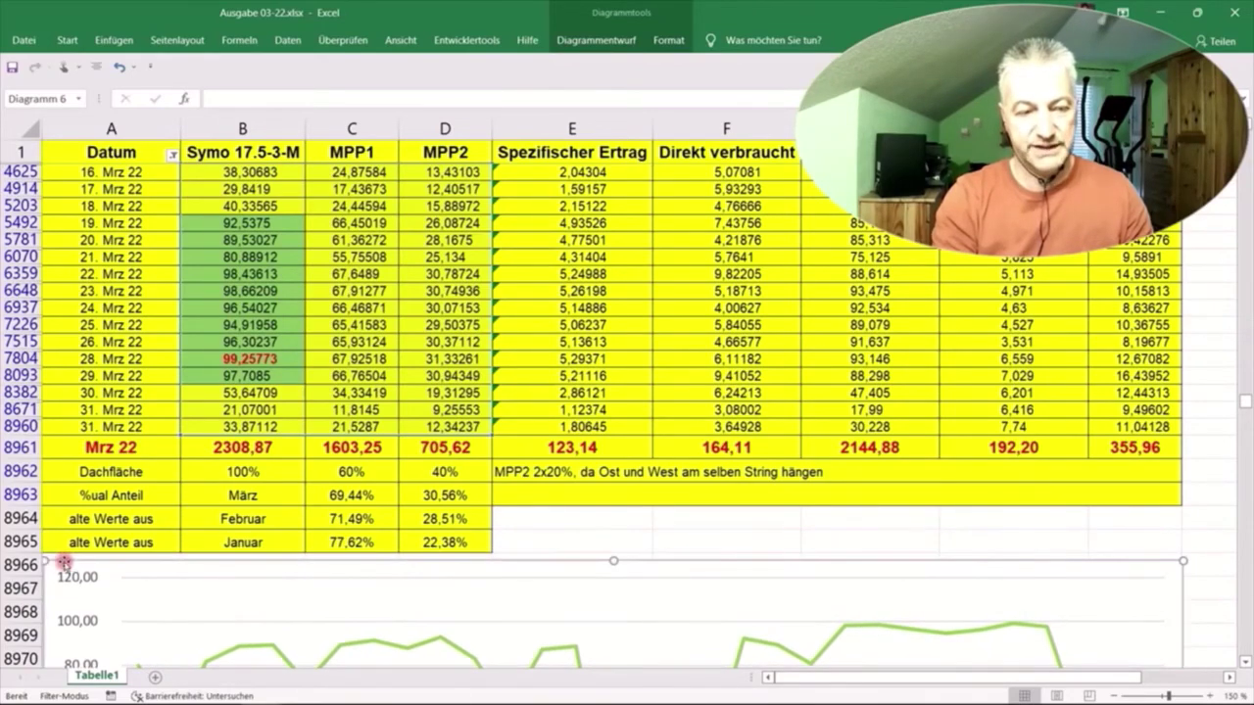
left_click(340, 565)
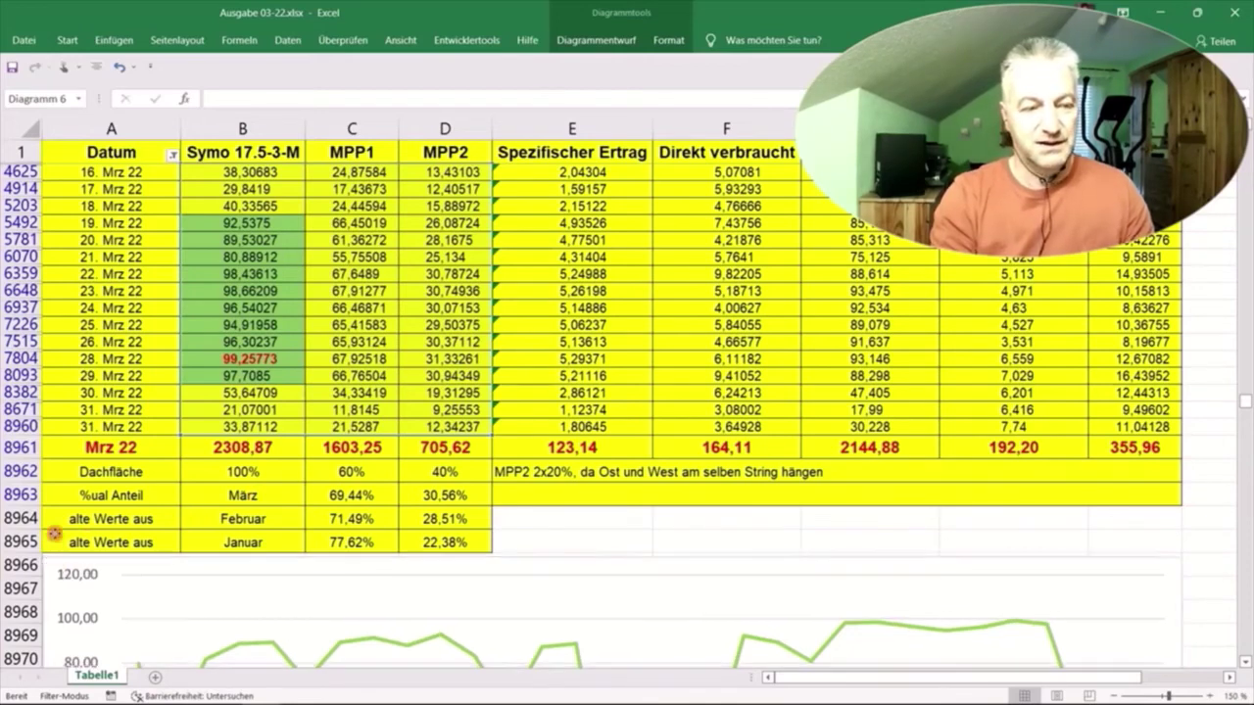
Move the chart up so it covers rows from 8963 down, and select the monthly specific yield total in E8961
left_click_drag(54, 533, 57, 489)
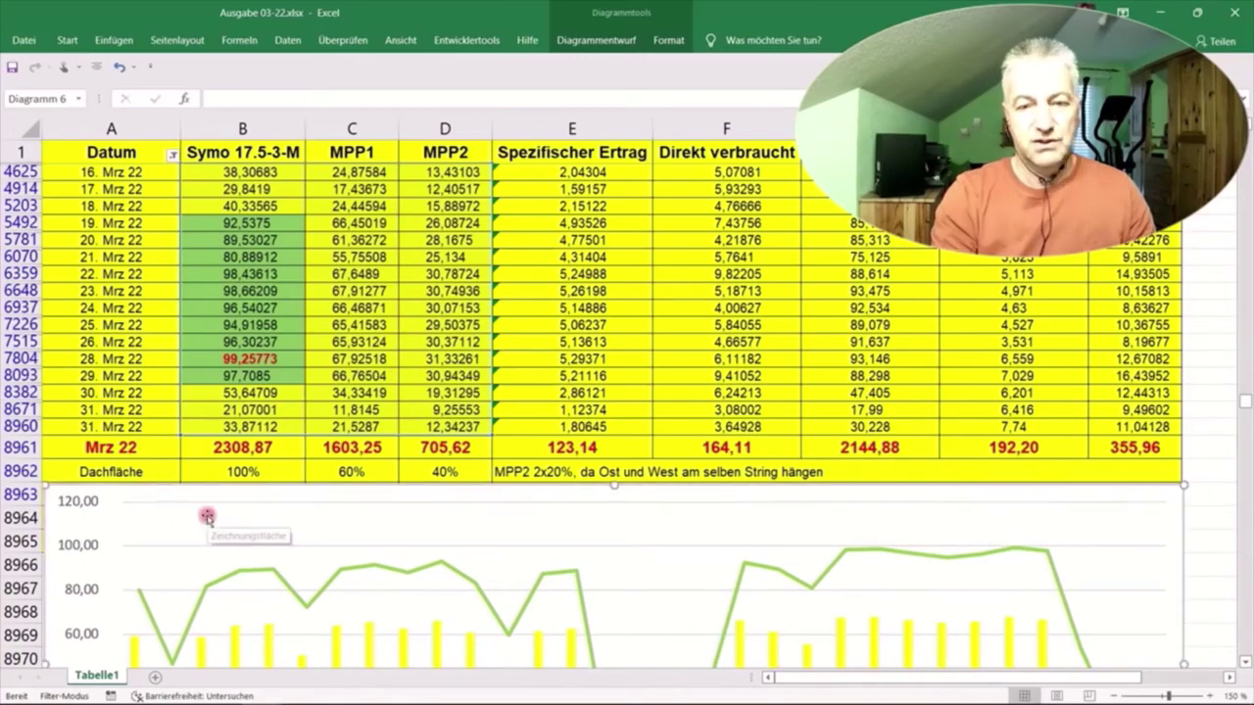
scroll(207, 516, "down", 1)
scroll(207, 516, "up", 3)
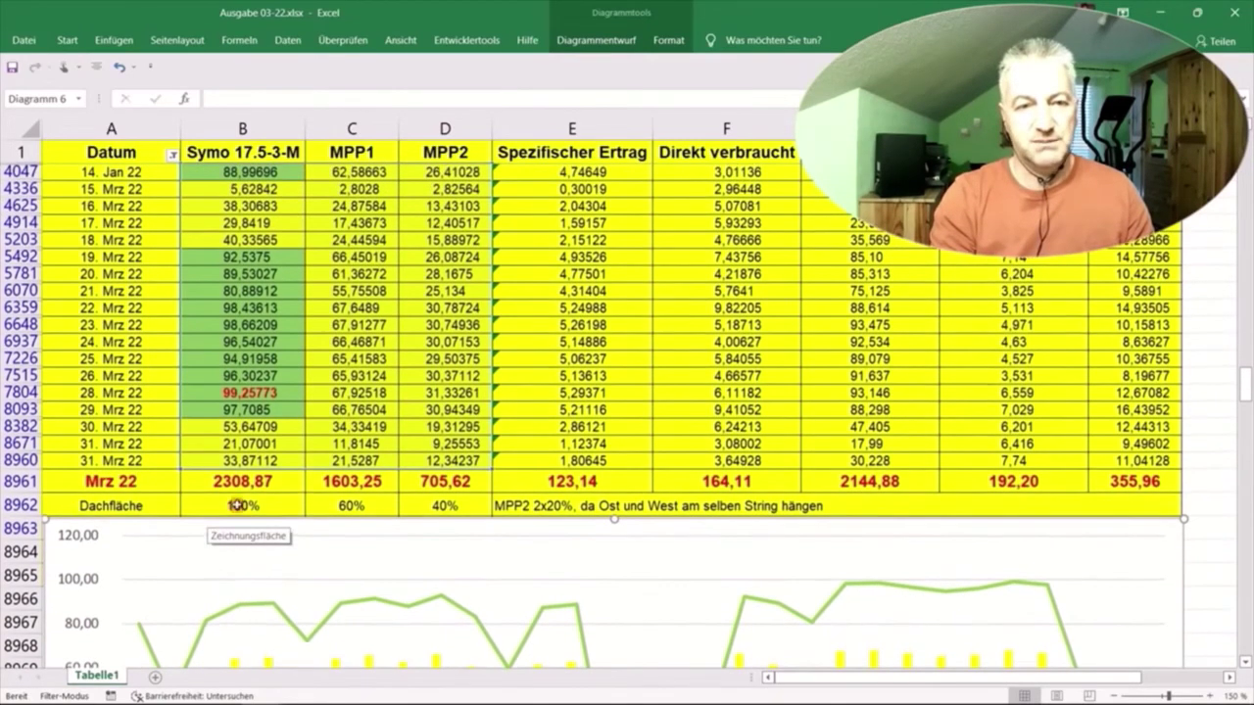
left_click(573, 481)
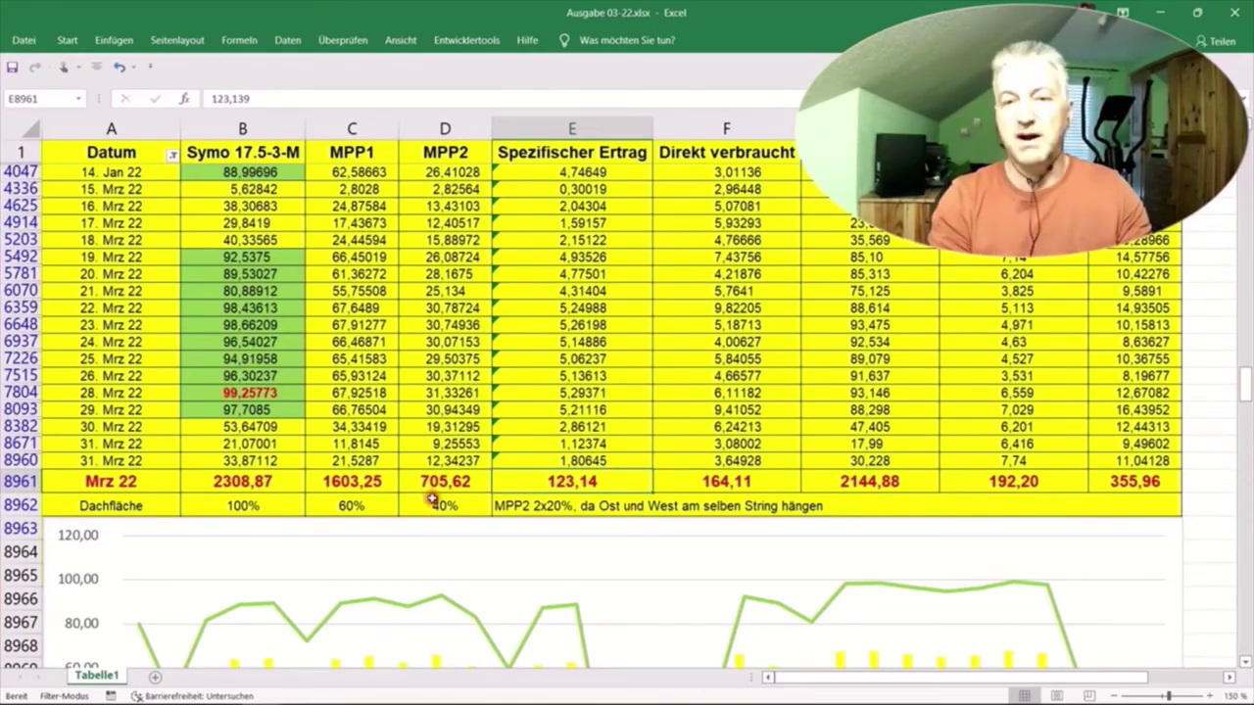
Switch to AuswertungPV2022.xlsx and examine the March sheet's totals row 35
key("alt+Tab")
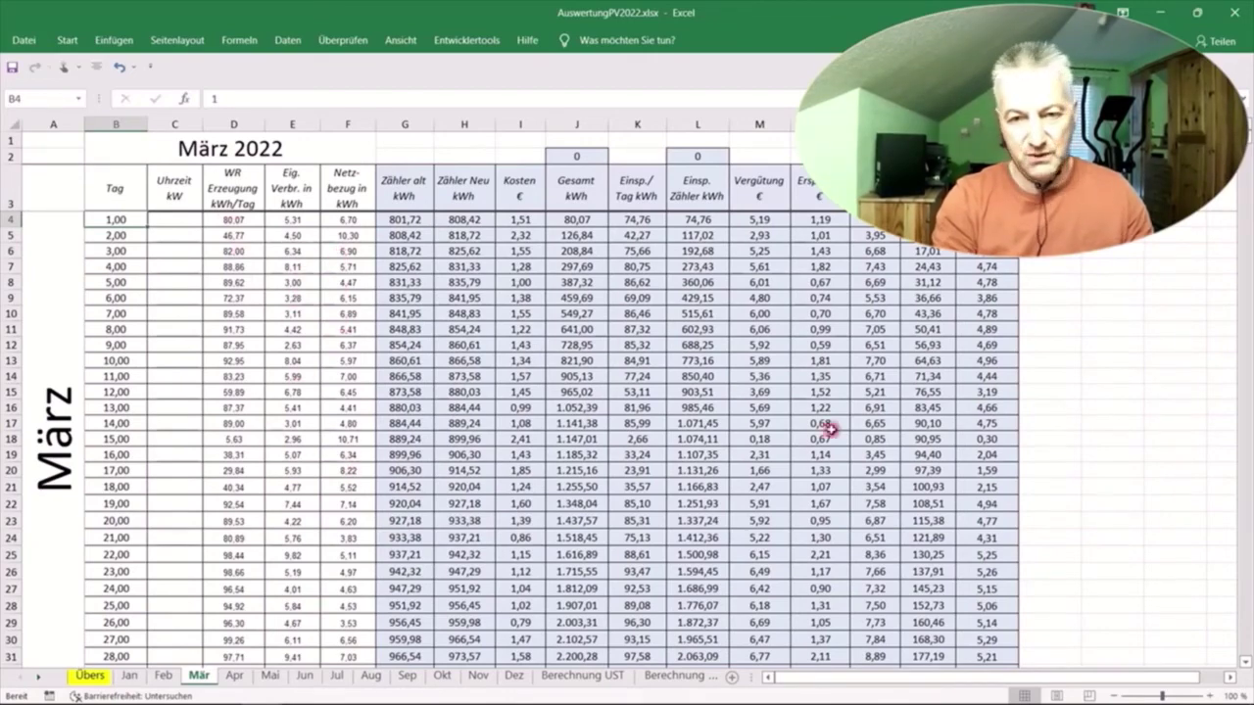
scroll(679, 373, "down", 11)
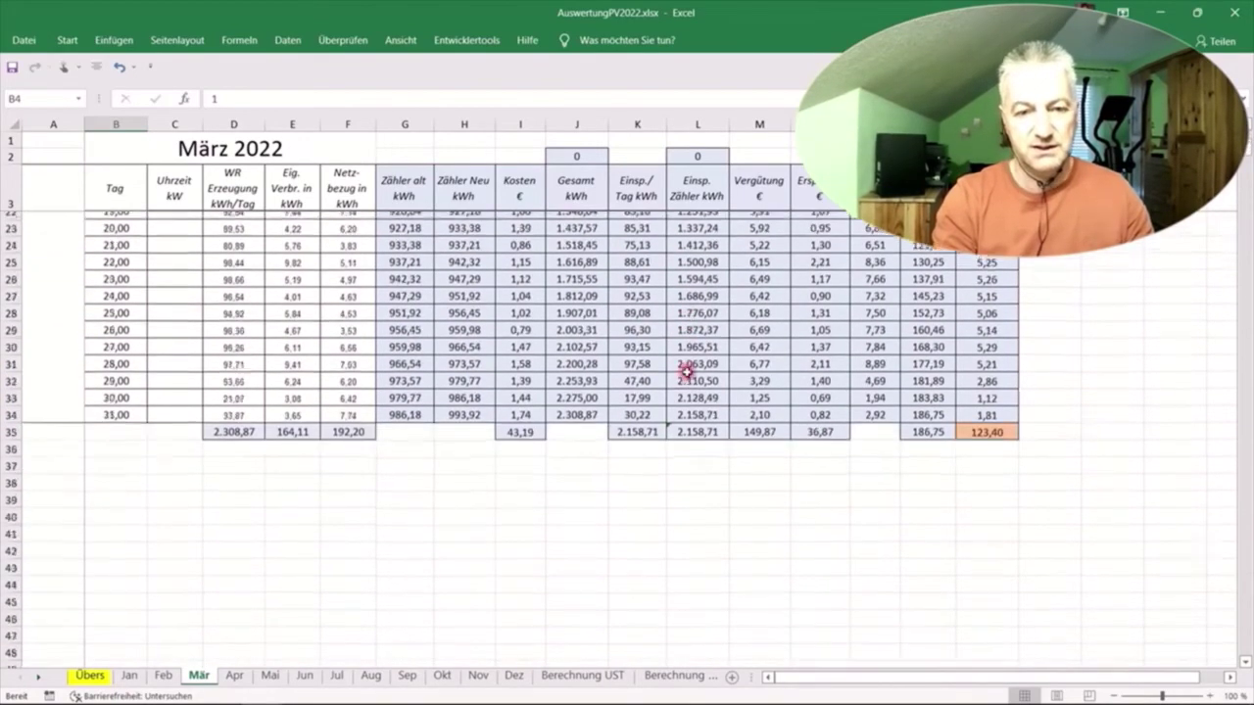
scroll(685, 373, "up", 4)
scroll(685, 373, "up", 2)
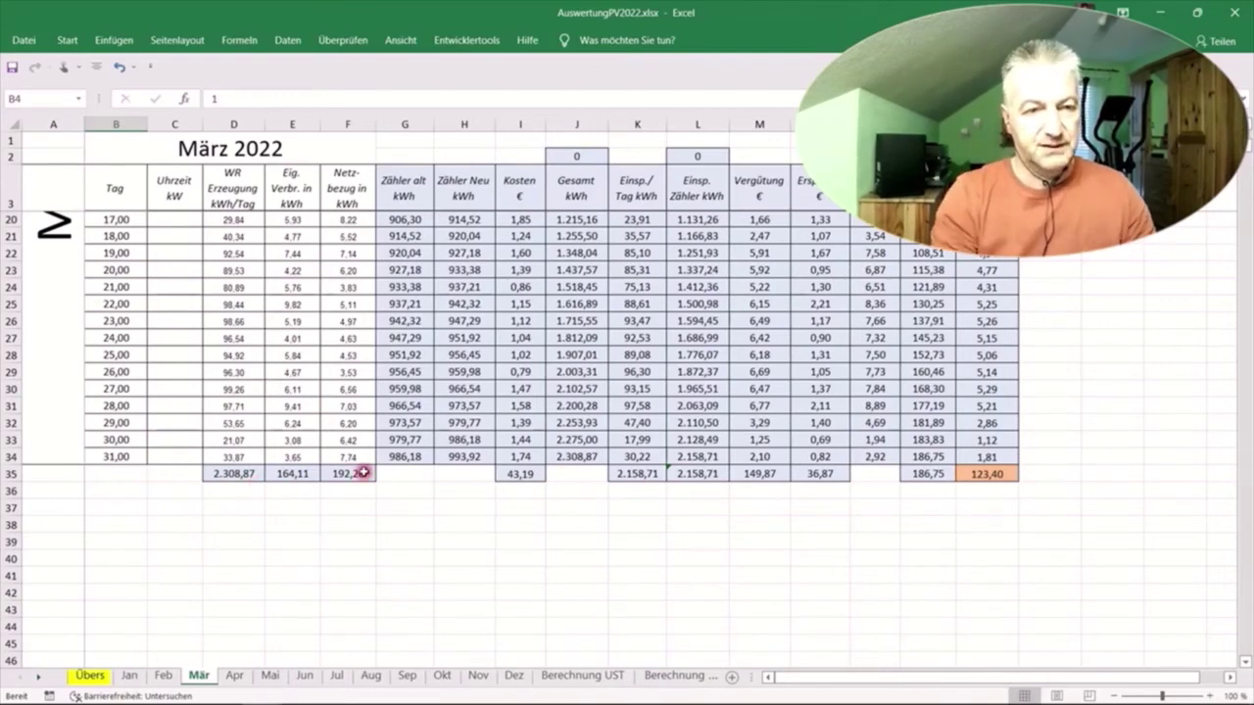
Show the Übers sheet and inspect the March feed-in, monthly instalment, target yield and target percentage cells
left_click(90, 675)
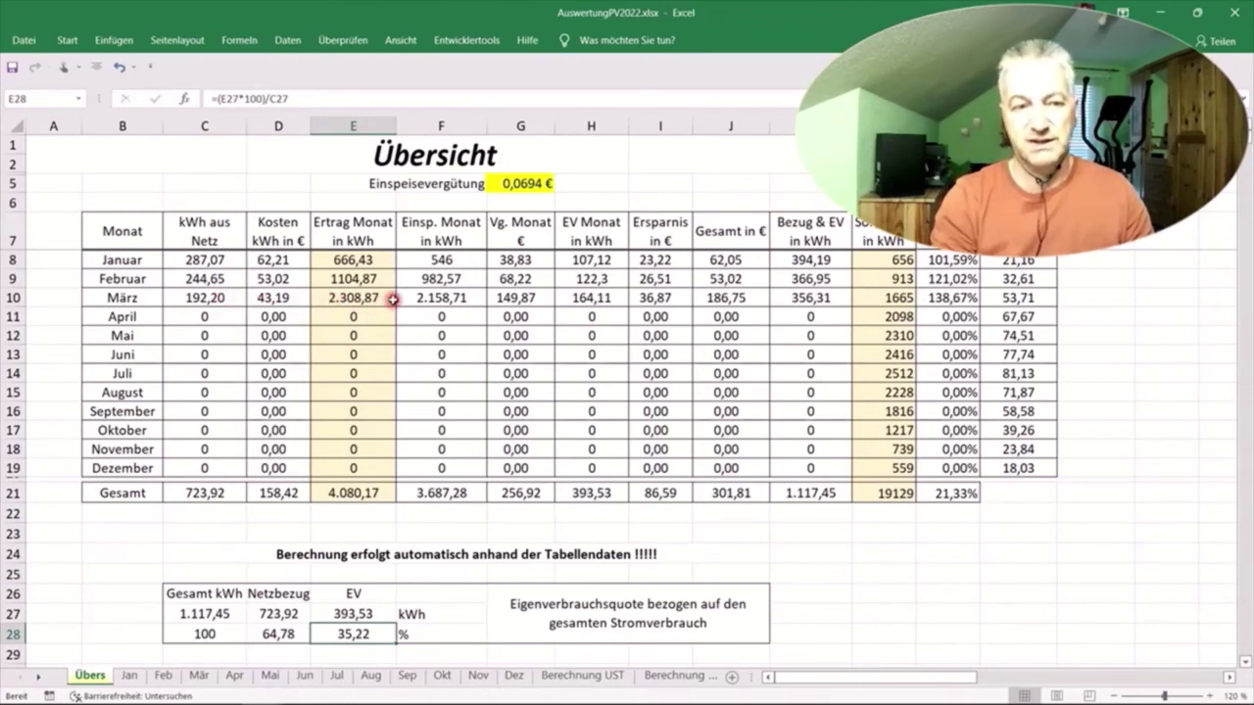
left_click(468, 300)
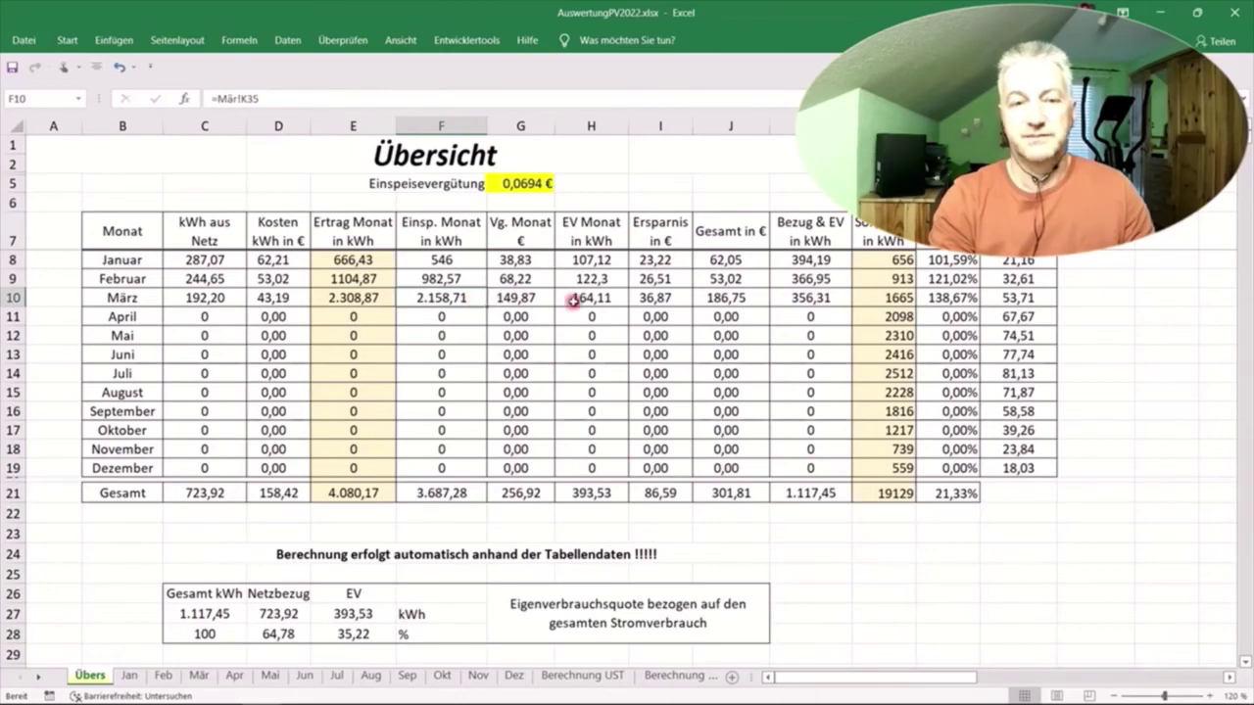
left_click(1026, 303)
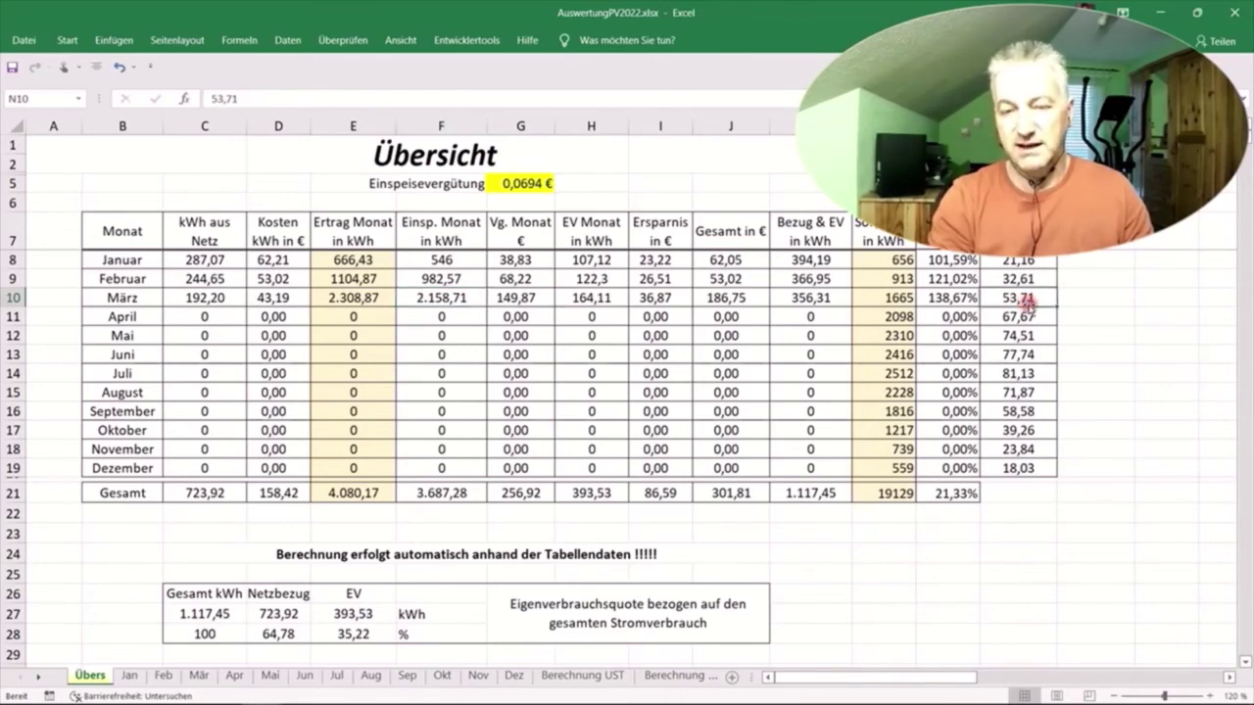
left_click(901, 297)
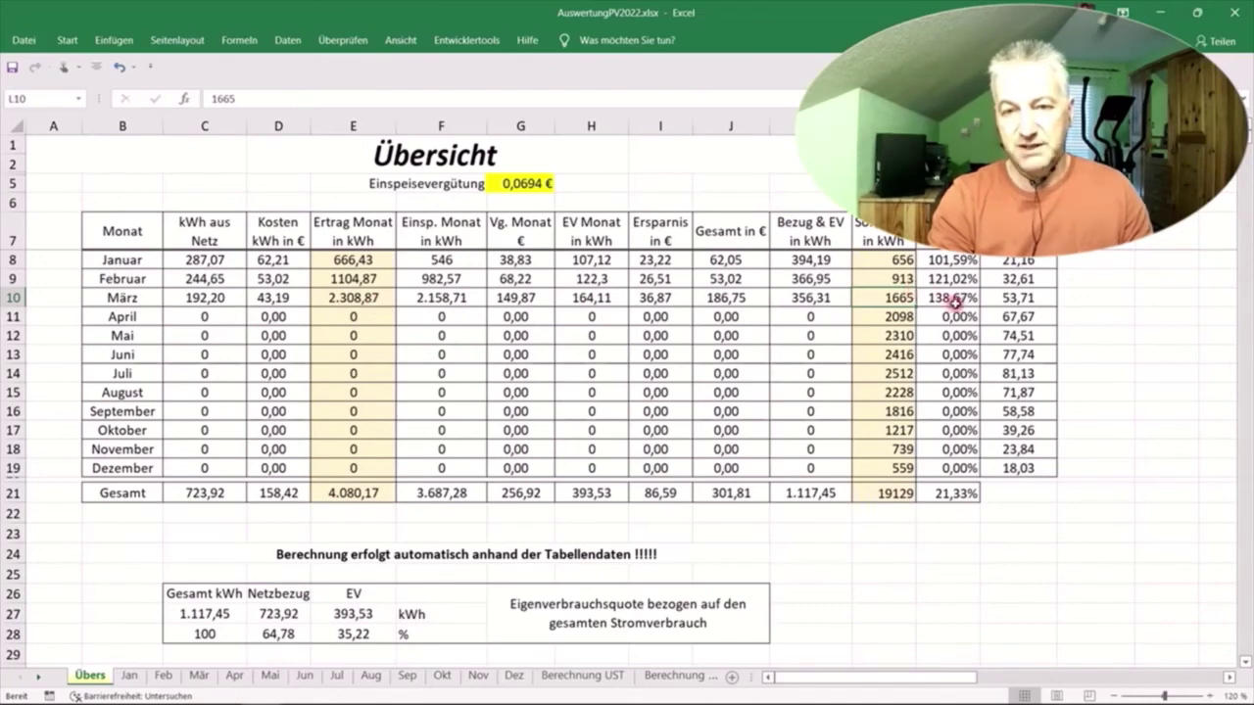
key("Right")
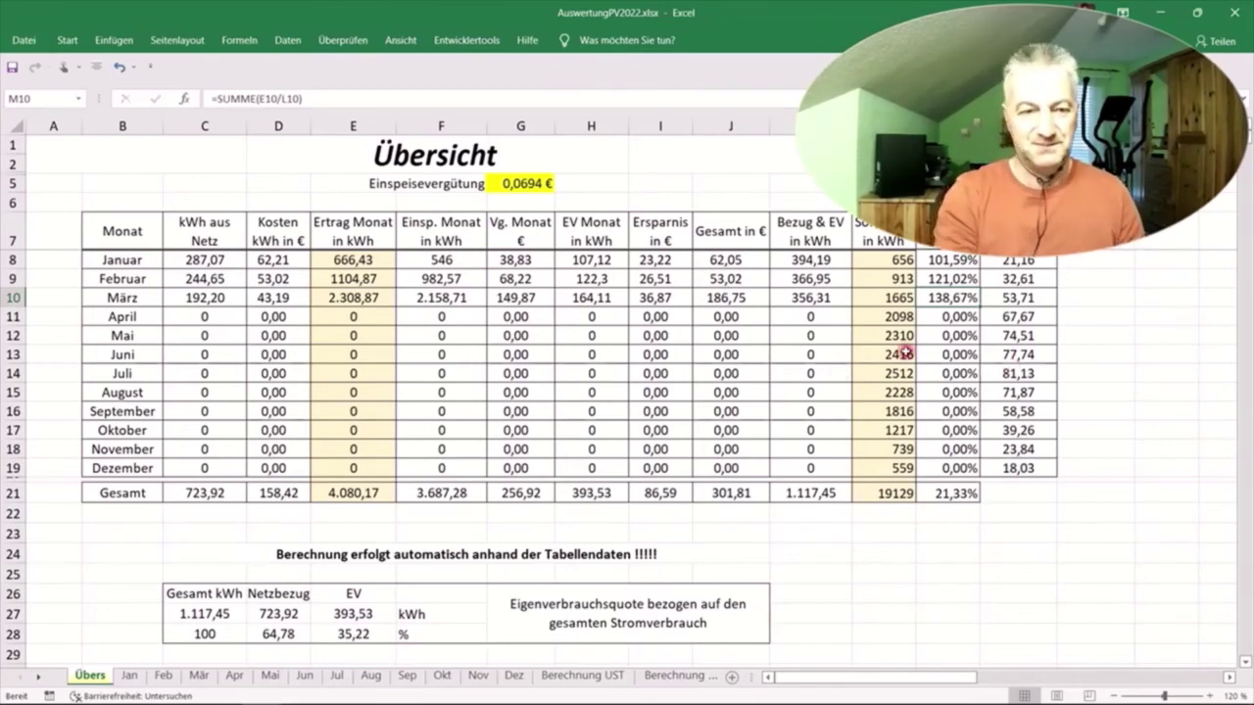
Inspect the total kWh cell C27 in the self-consumption summary of the overview sheet
scroll(640, 364, "down", 3)
left_click(204, 462)
scroll(175, 534, "up", 3)
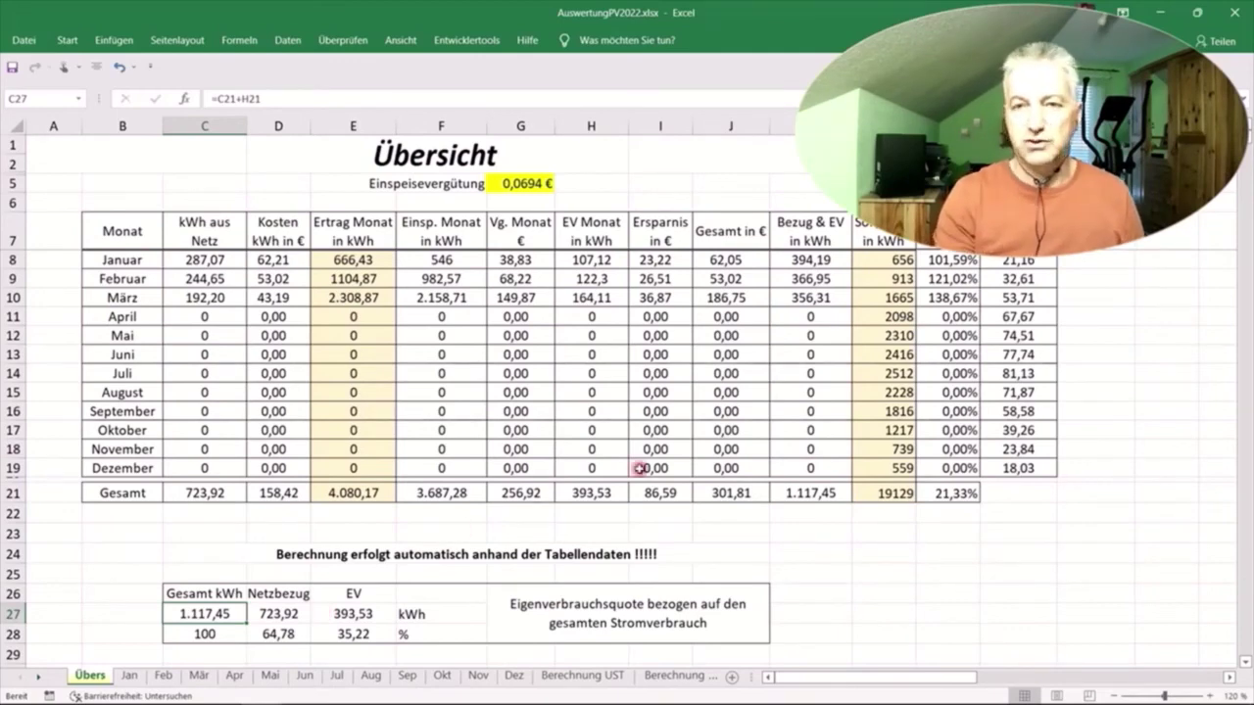
Minimize AuswertungPV2022.xlsx and view the full March production chart in Ausgabe 03-22.xlsx
left_click(1160, 20)
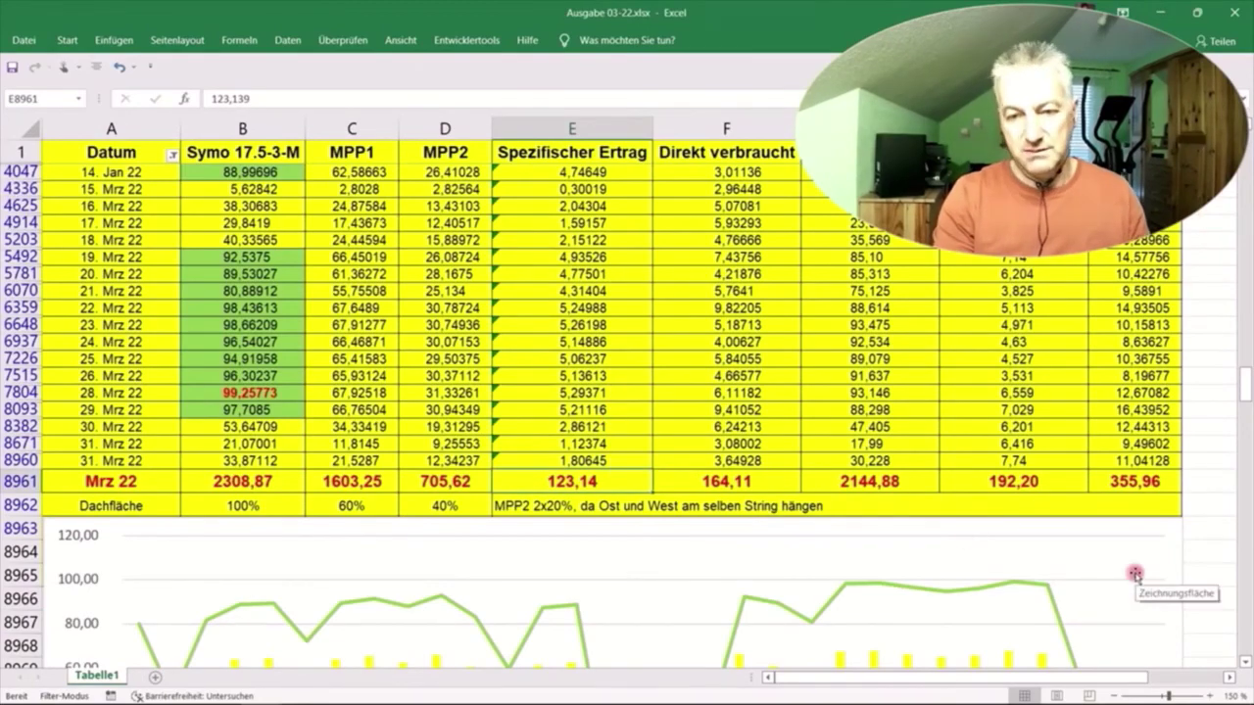
scroll(1134, 574, "down", 2)
scroll(1134, 574, "down", 4)
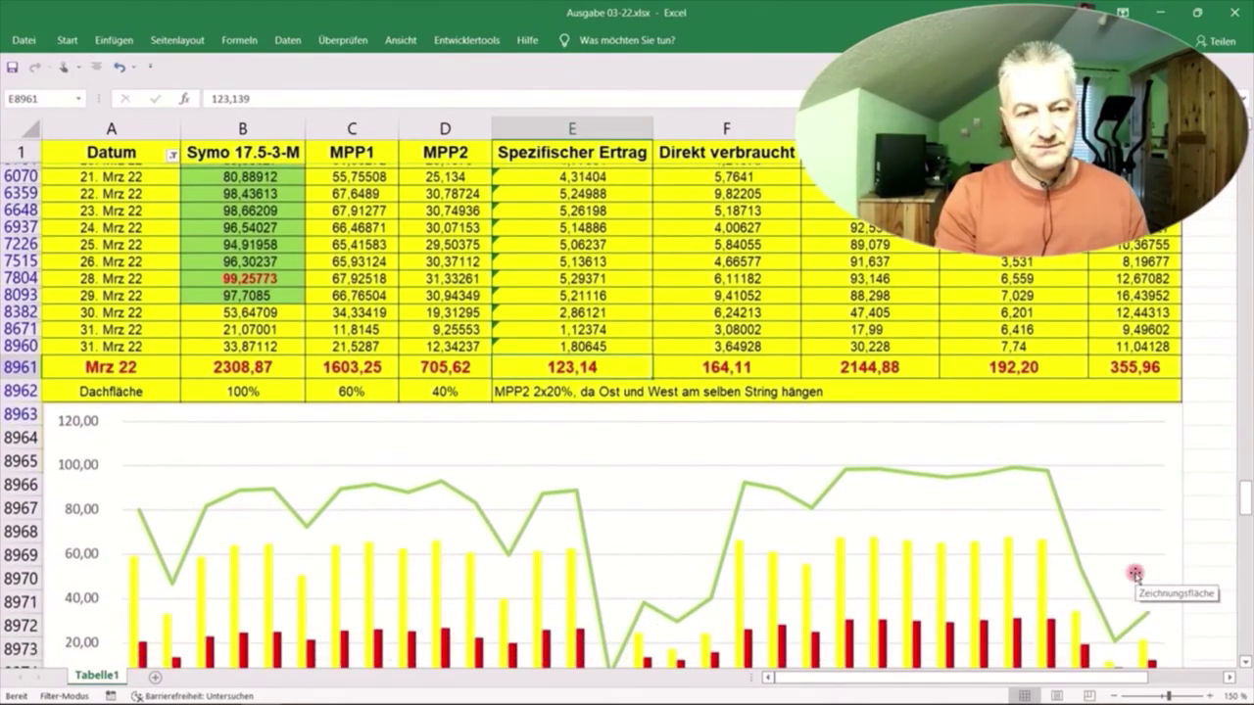
scroll(1134, 574, "down", 2)
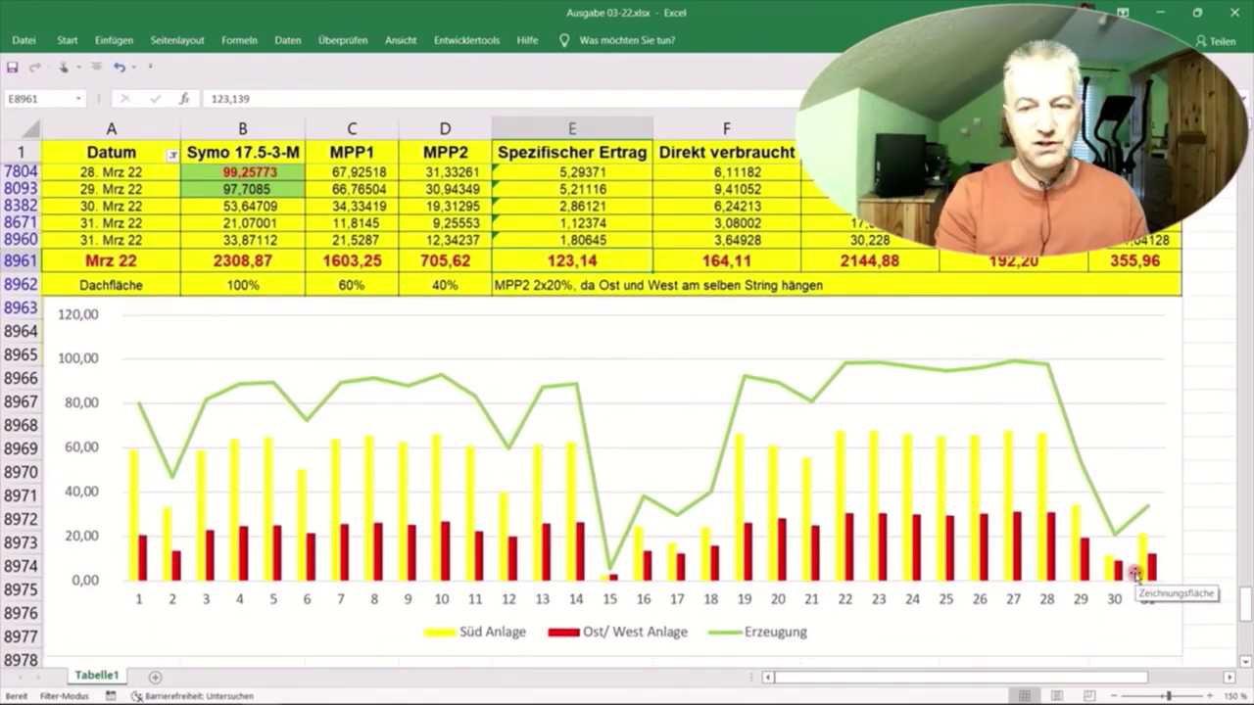
Deselect the chart area and close Ausgabe 03-22.xlsx without saving the changes
left_click(1216, 521)
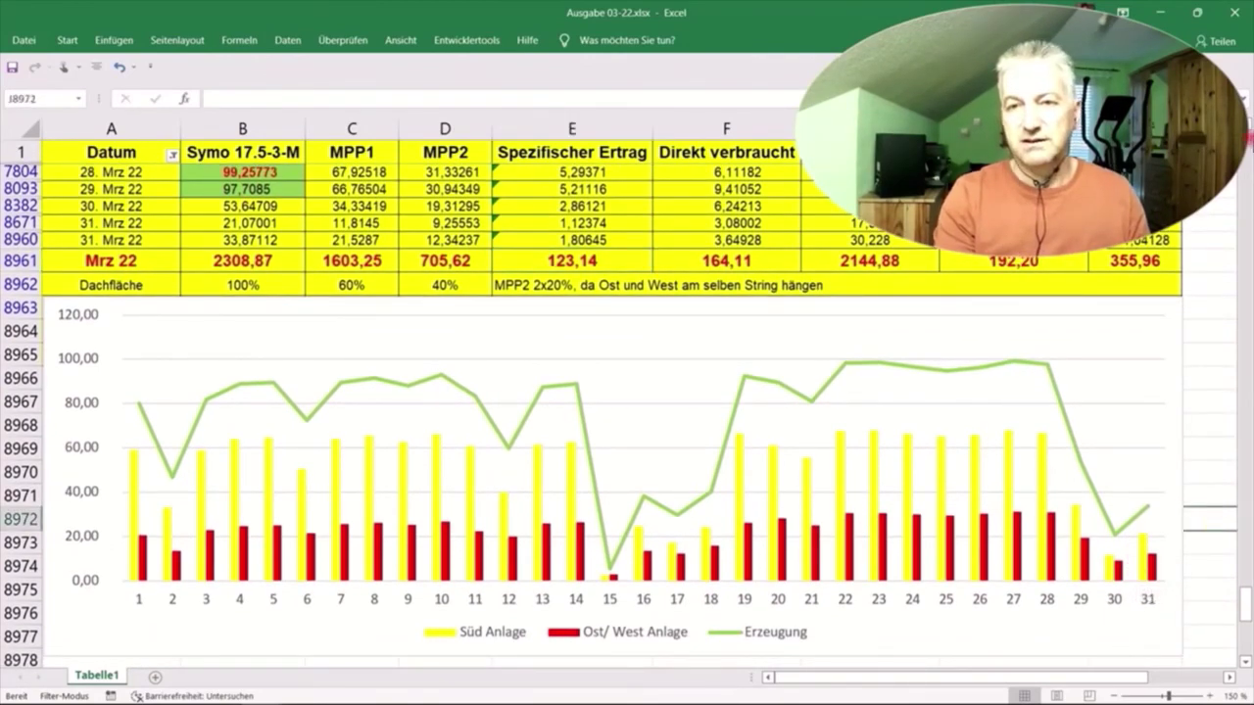
left_click(1230, 17)
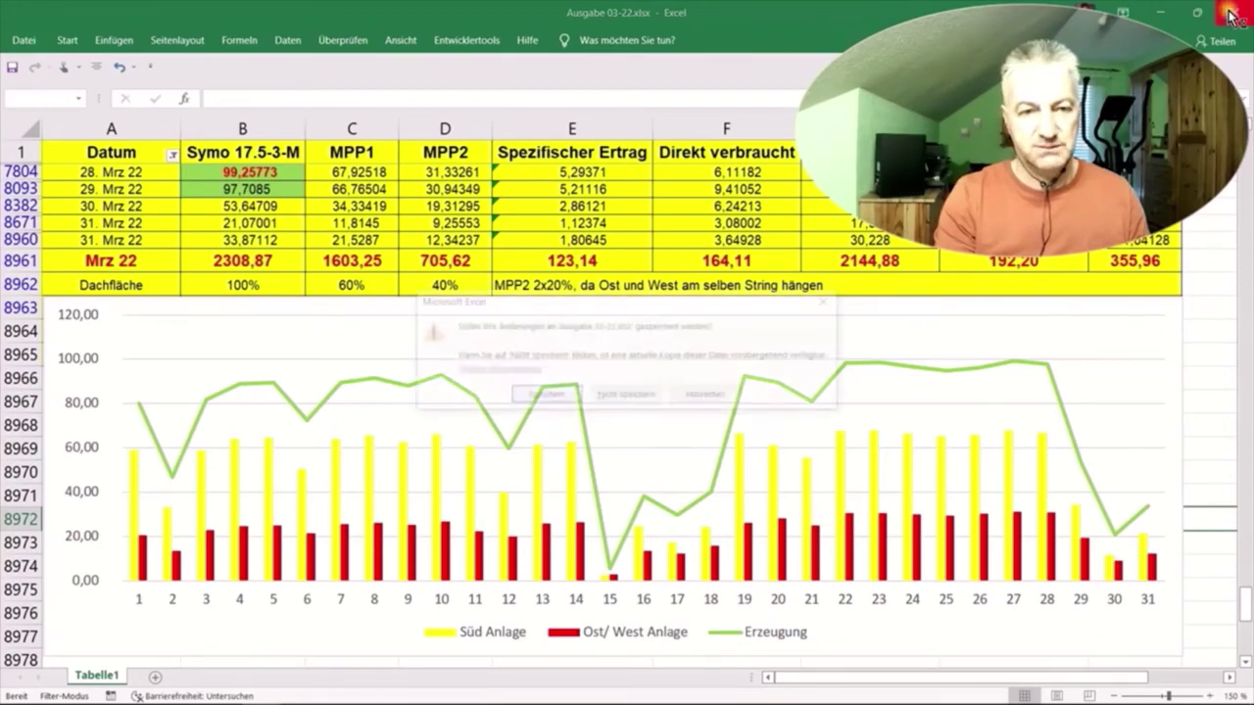
left_click(597, 396)
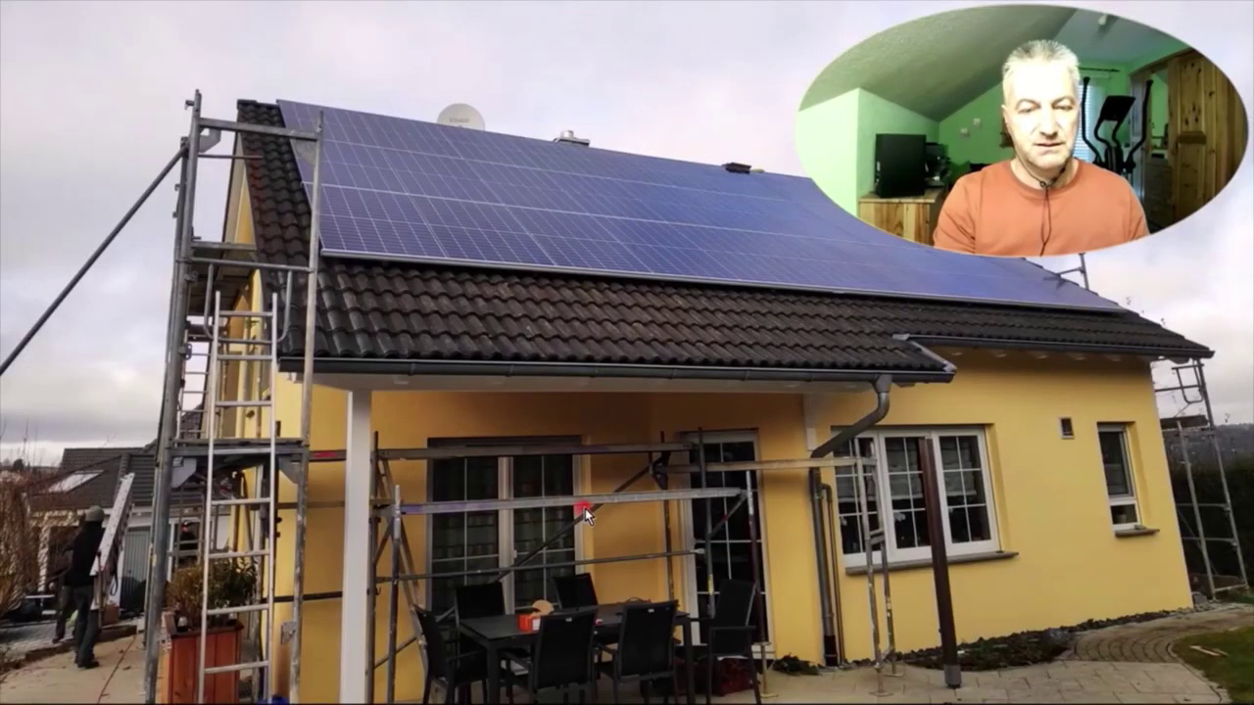